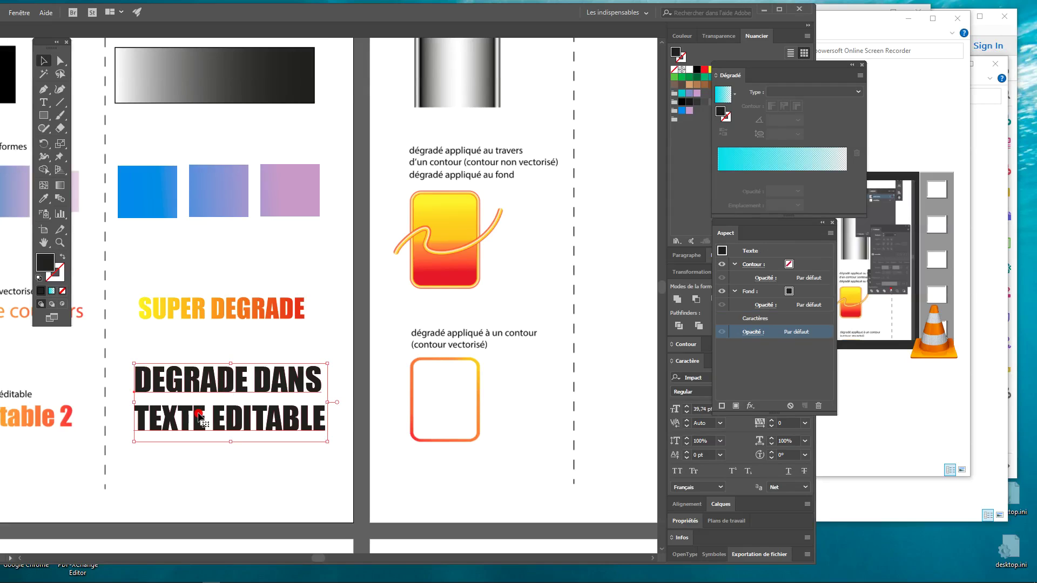
Delete the DEGRADE DANS TEXTE EDITABLE text frame.
left_click_drag(201, 453, 444, 434)
key("Escape")
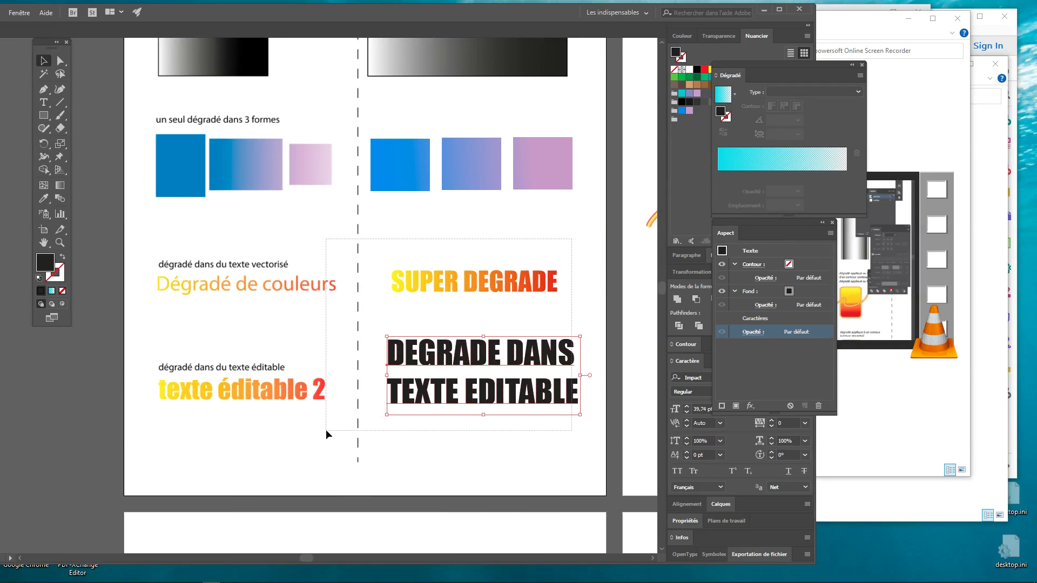
left_click_drag(562, 239, 381, 452)
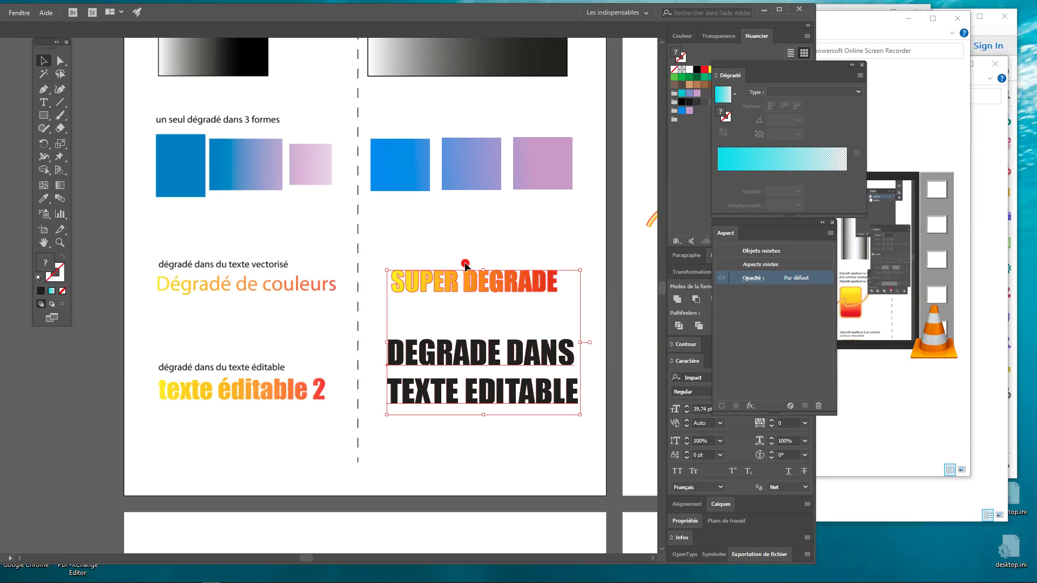
left_click(503, 225)
left_click(489, 364)
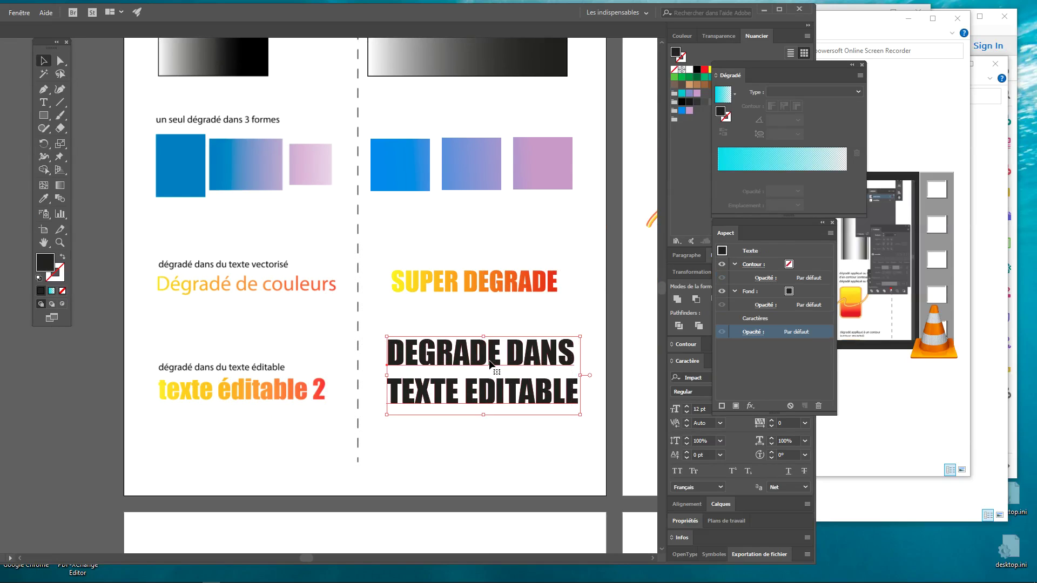
key("Delete")
Move SUPER DEGRADE higher and place a new point text object below it.
left_click(476, 285)
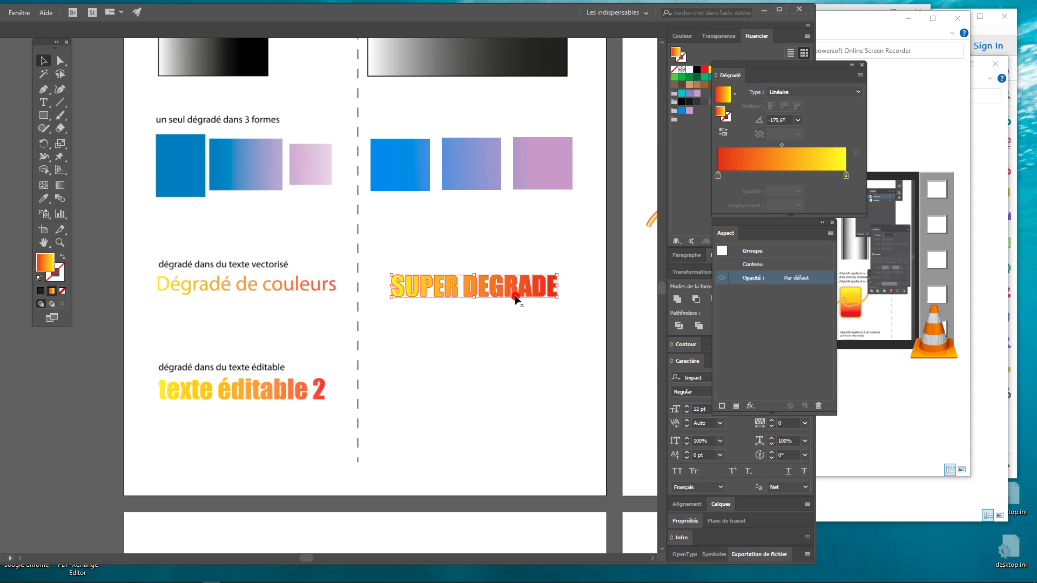
left_click_drag(515, 296, 497, 257)
left_click(44, 102)
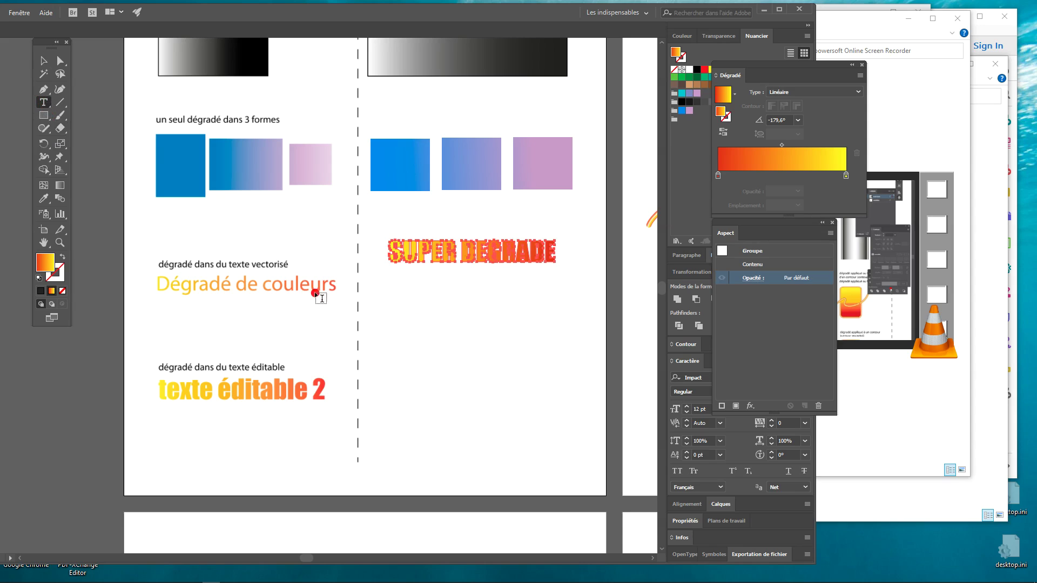
left_click(392, 284)
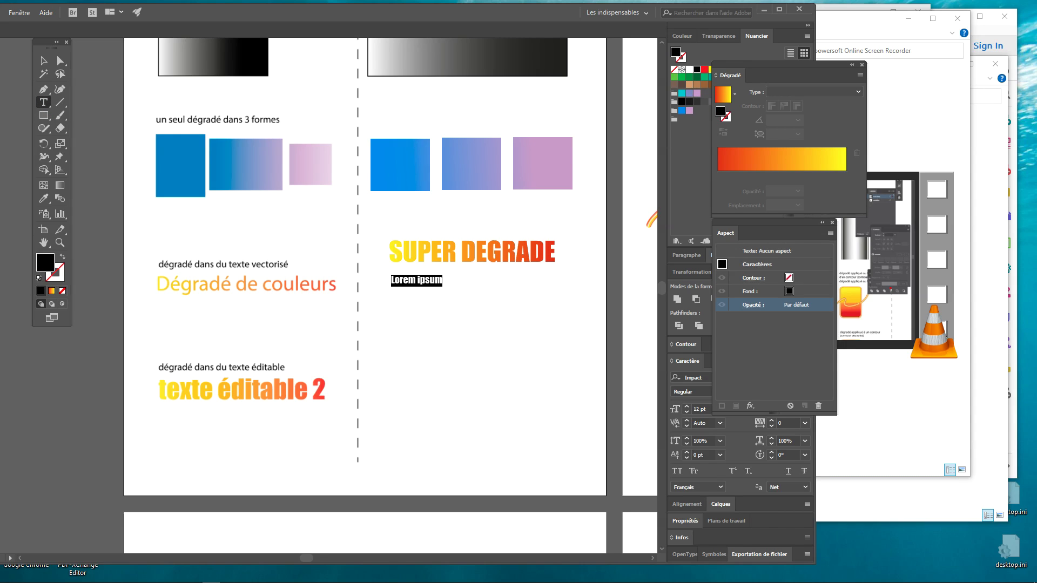
Type LA VIE EST BELLE, scale it to about 36 pt, and nudge it into place.
type("LA VIE EST BELLE")
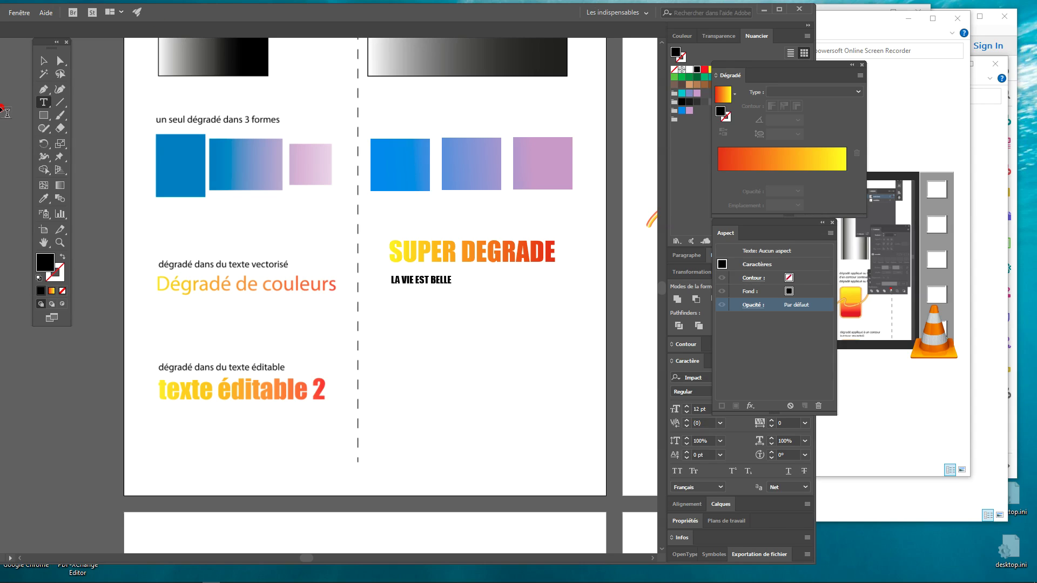
left_click(43, 61)
left_click(447, 285)
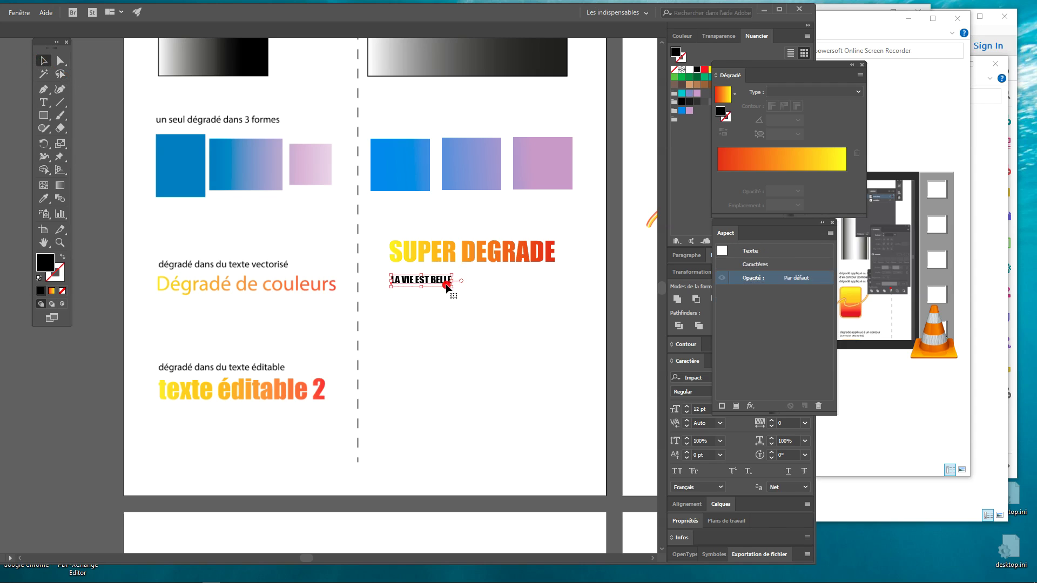
left_click_drag(450, 288, 541, 279)
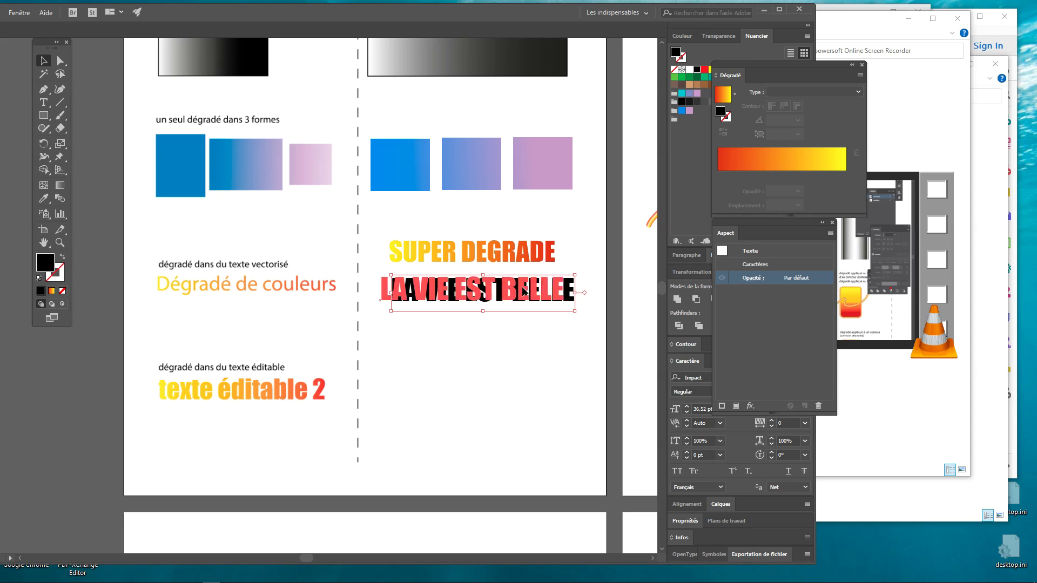
left_click_drag(541, 278, 538, 277)
Move the gradient panel aside and reposition the Illustrator window.
left_click(692, 324)
left_click(781, 49)
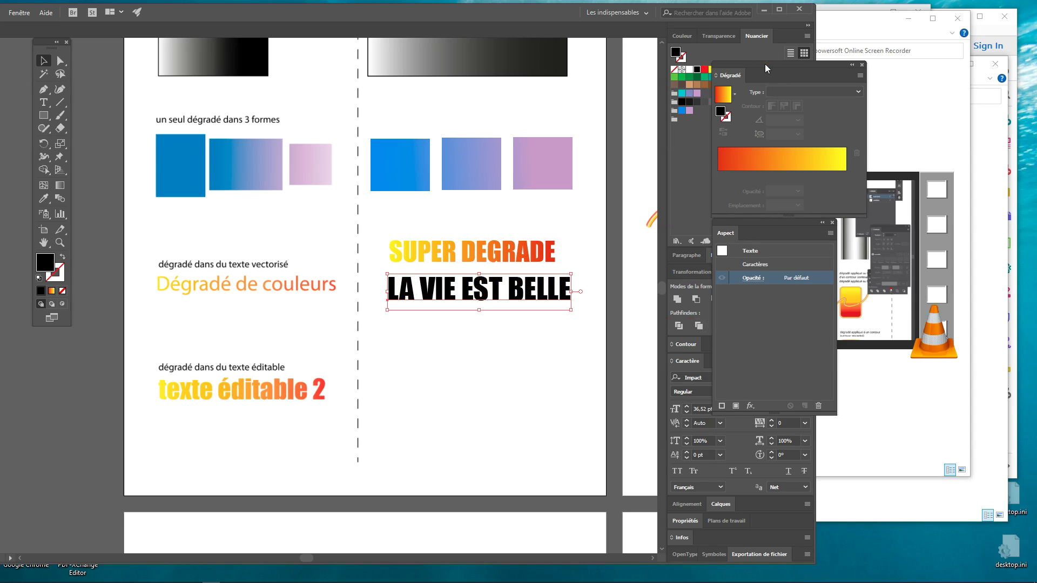
left_click_drag(765, 63, 869, 43)
left_click(759, 88)
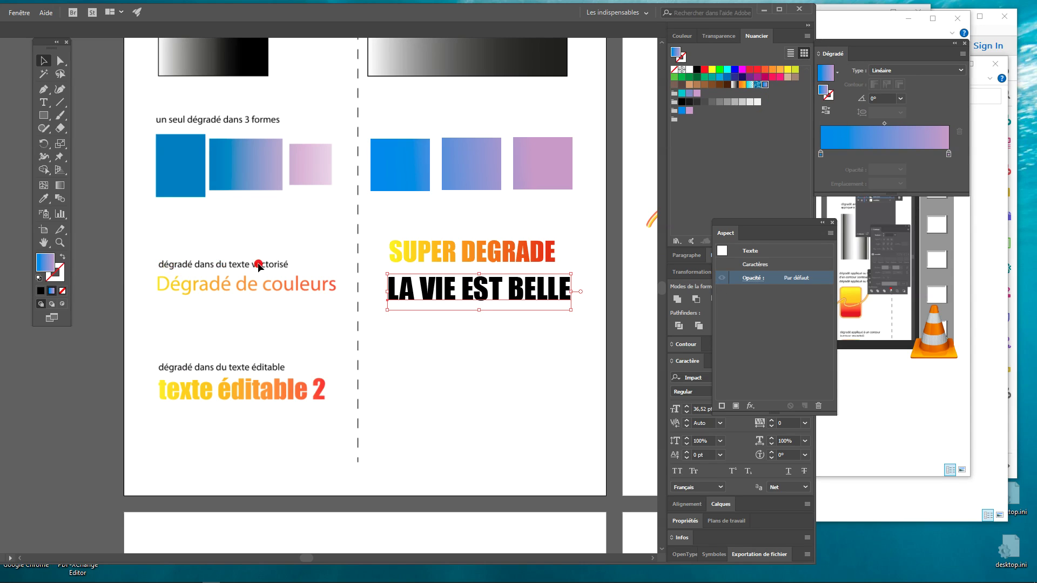
mouse_move(433, 11)
left_mouse_down()
mouse_move(696, 17)
mouse_move(654, 14)
left_mouse_up()
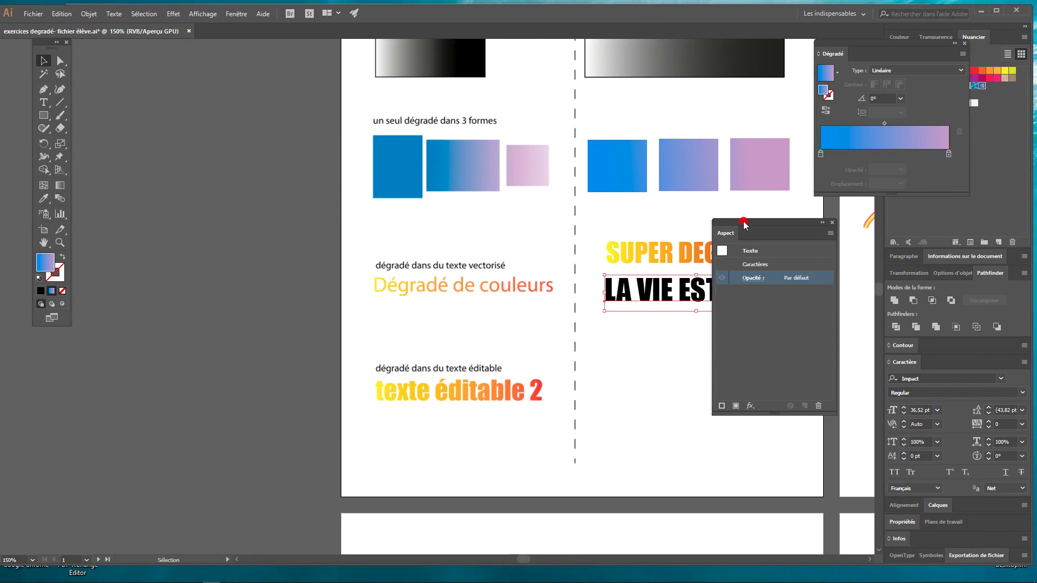
Dock the Appearance panel and outline LA VIE EST BELLE with Texte > Vectoriser.
left_click_drag(743, 221, 982, 275)
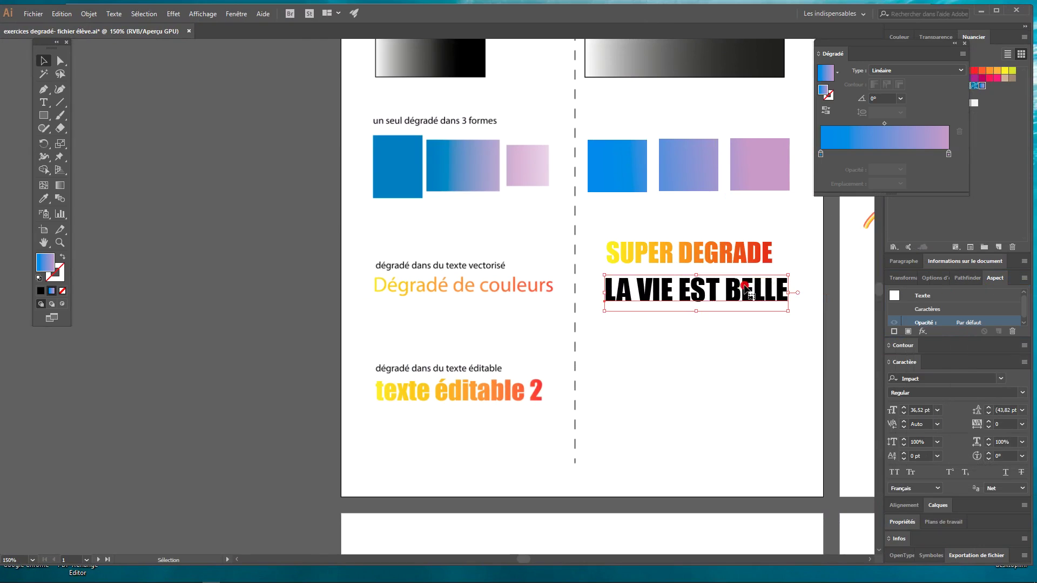
left_click(111, 16)
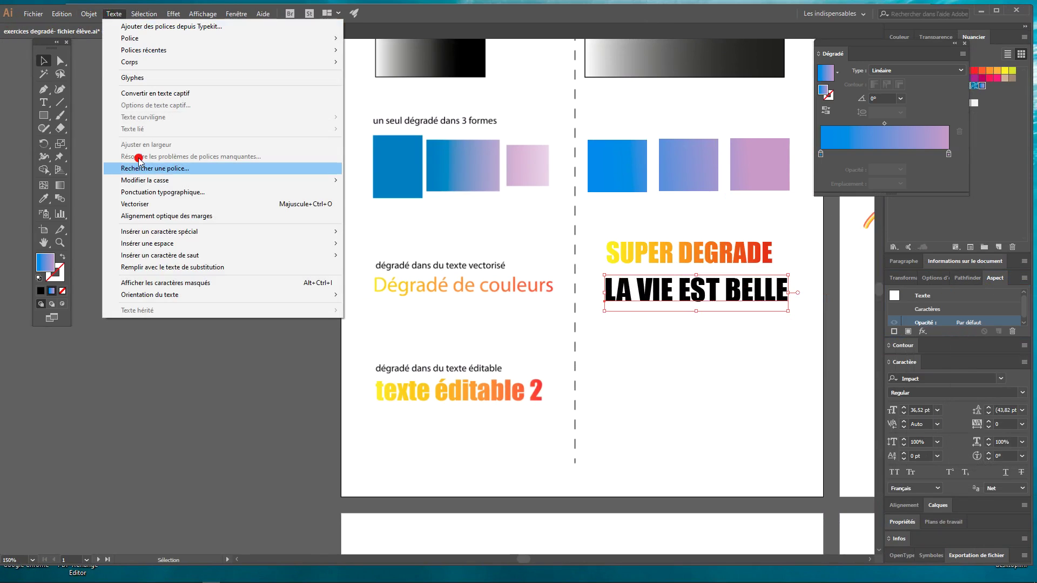
left_click(148, 205)
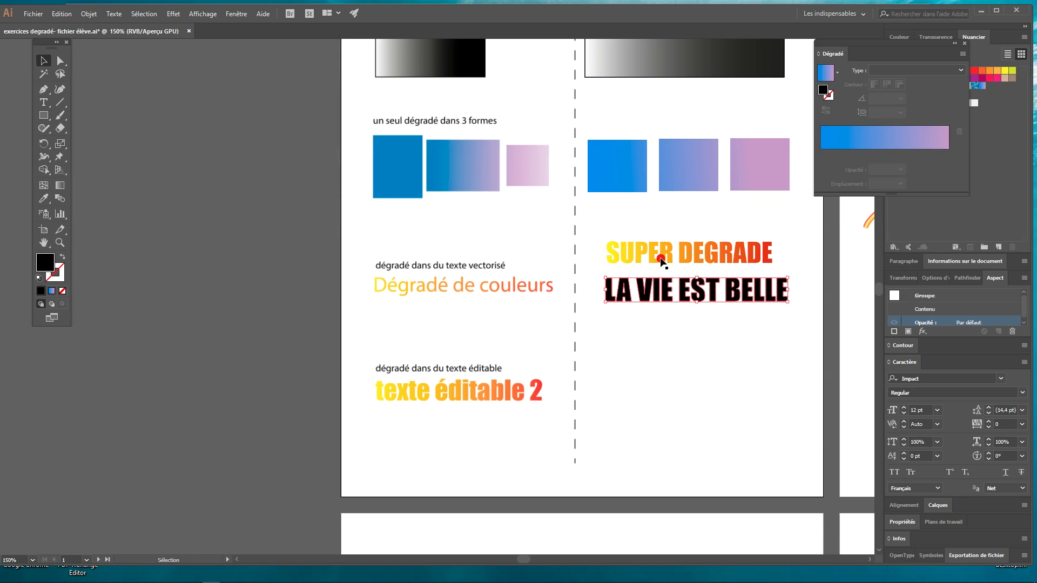
mouse_move(745, 359)
left_mouse_down()
mouse_move(591, 367)
mouse_move(505, 352)
left_mouse_up()
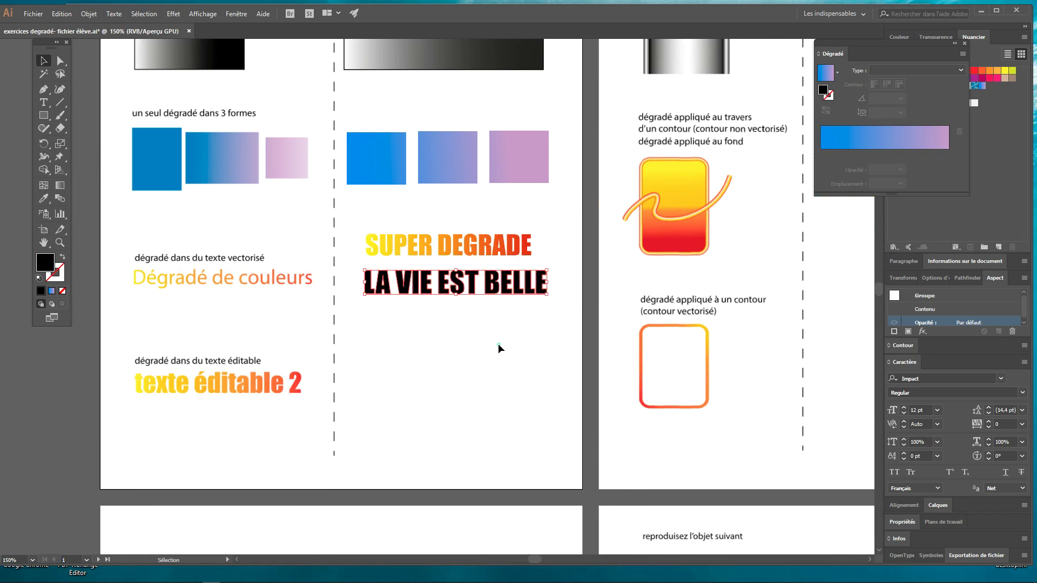
Apply the blue-purple gradient swatch and drag it horizontally across LA VIE EST BELLE.
left_click(981, 85)
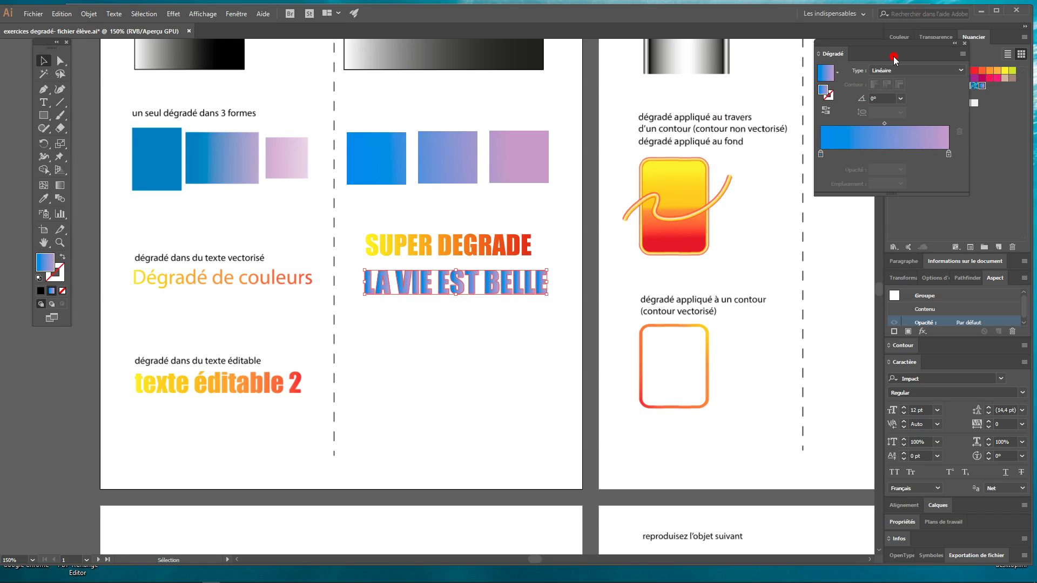
left_click_drag(903, 44, 766, 72)
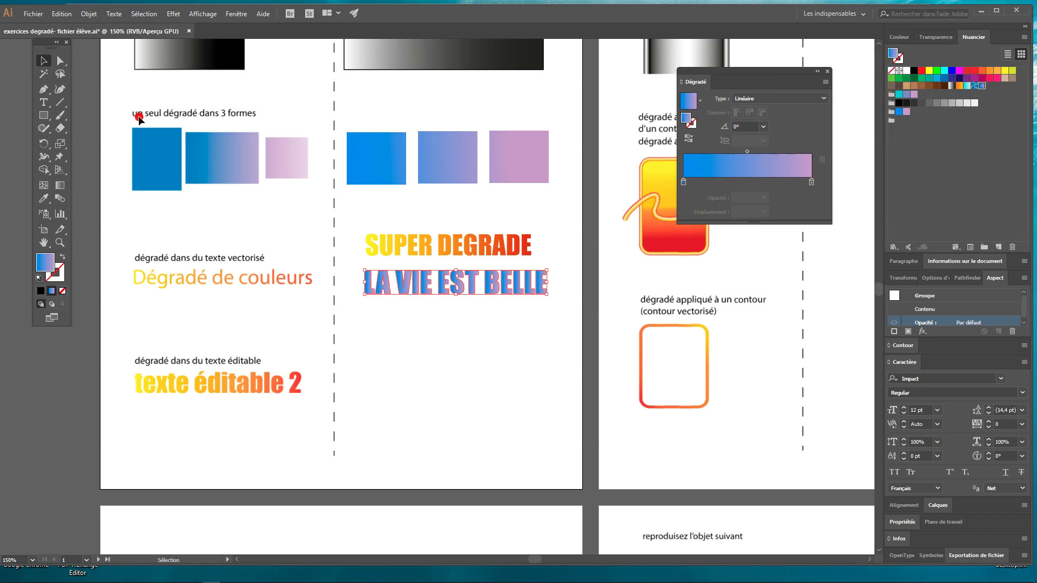
left_click(60, 185)
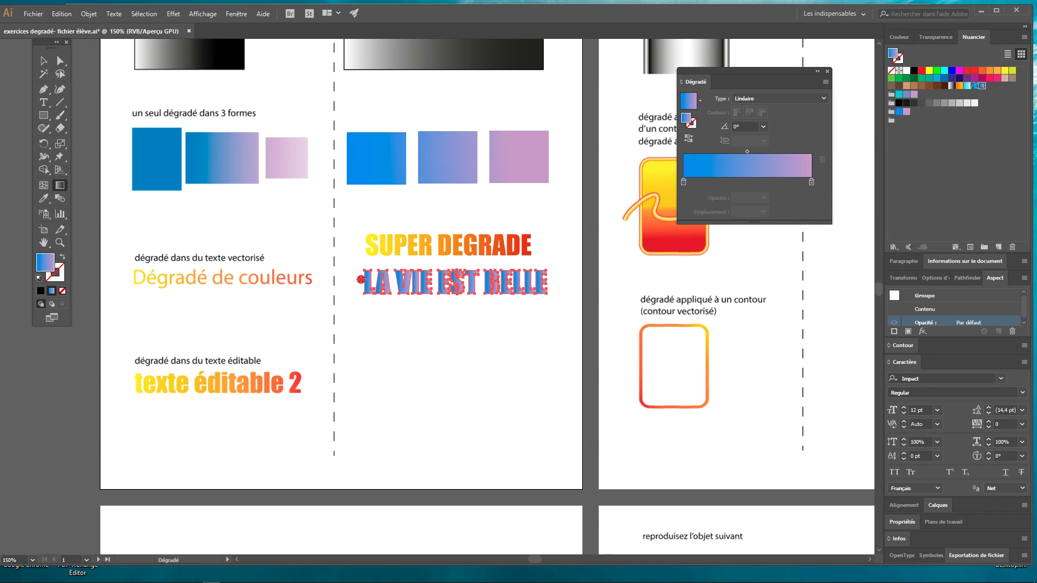
left_click_drag(361, 279, 552, 285)
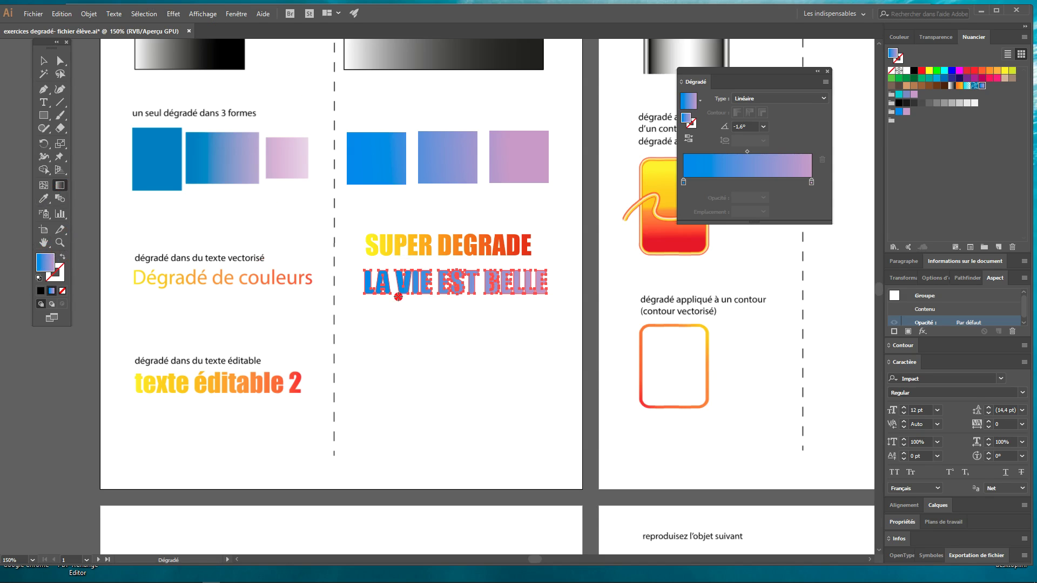
left_click_drag(359, 280, 555, 283)
Toggle the gradient annotator off and back on in the Affichage menu.
left_click(203, 13)
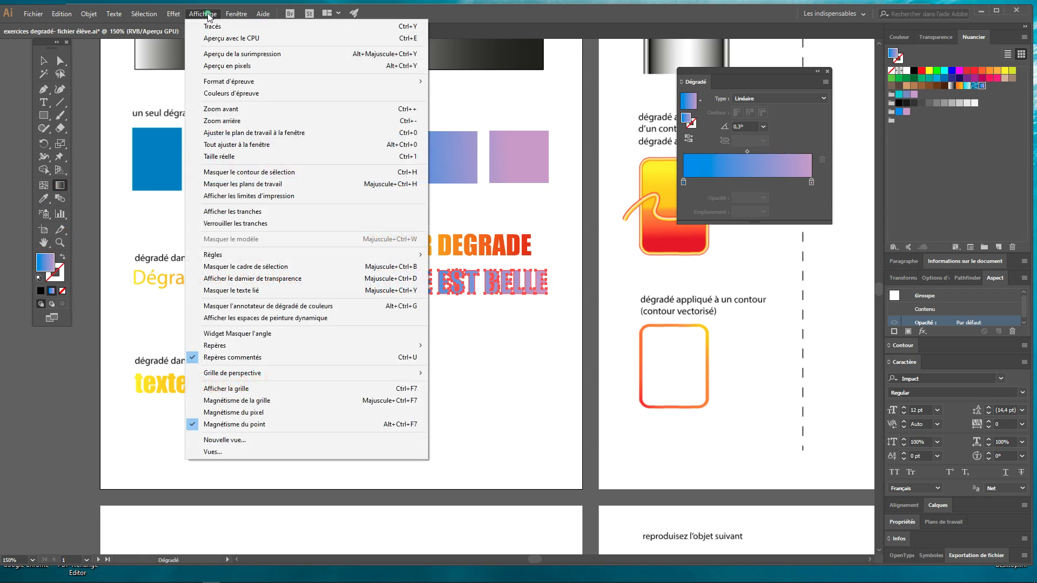
left_click(252, 308)
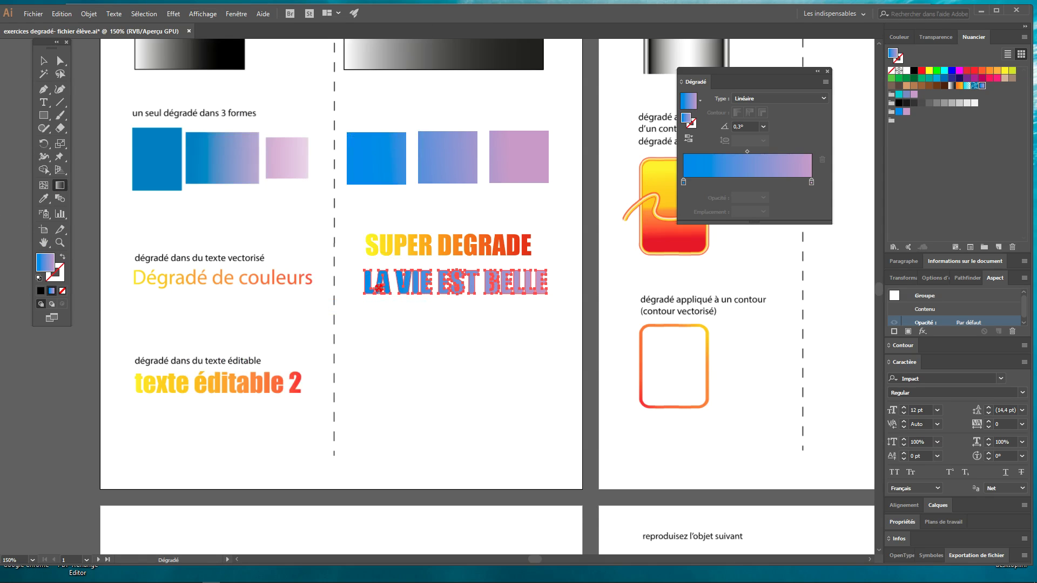
left_click(205, 11)
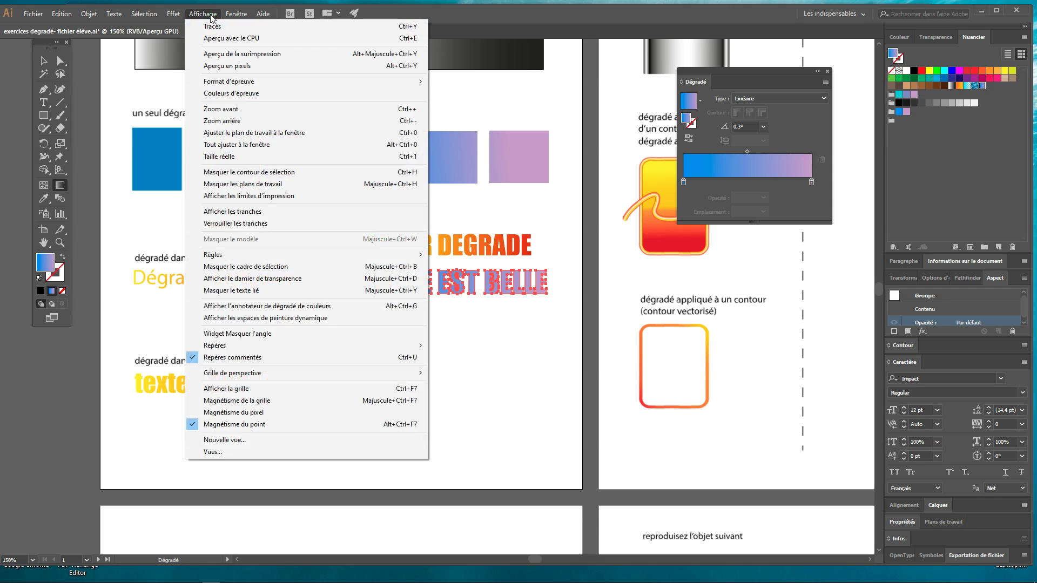
left_click(238, 307)
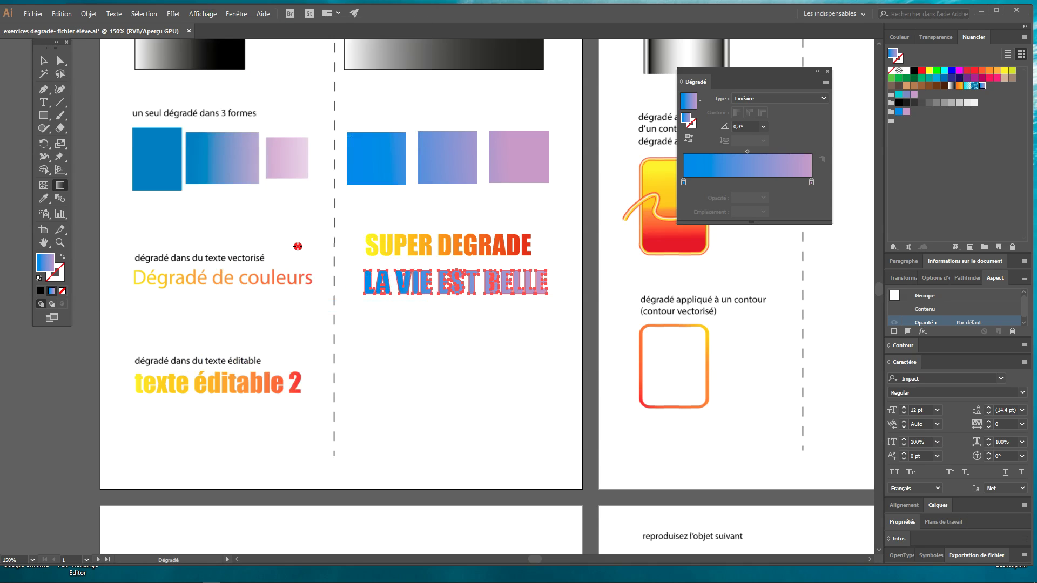
left_click(44, 61)
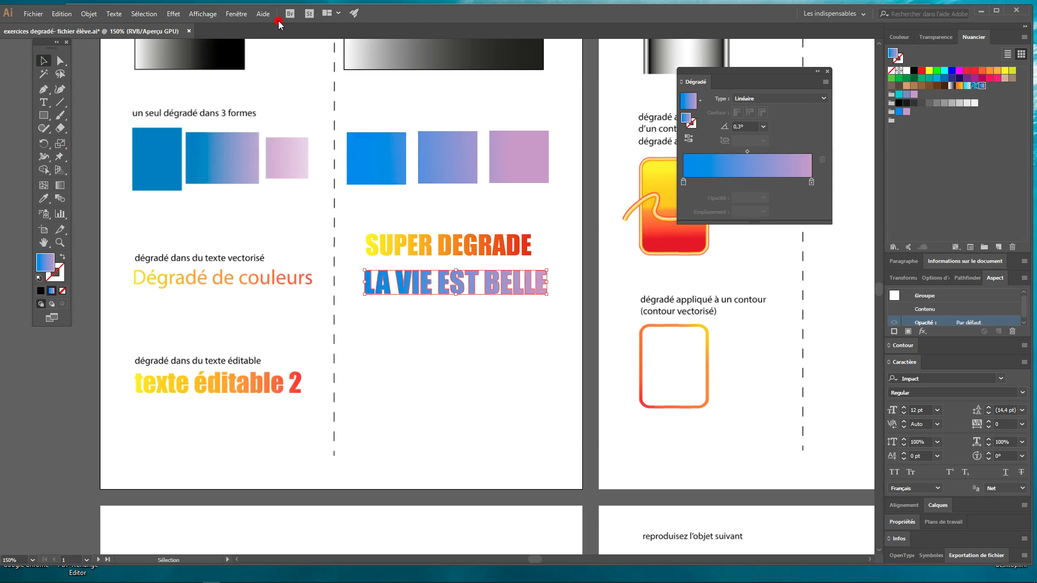
Open the right gradient stop's colour settings and adjust its colour mode options.
left_click(58, 188)
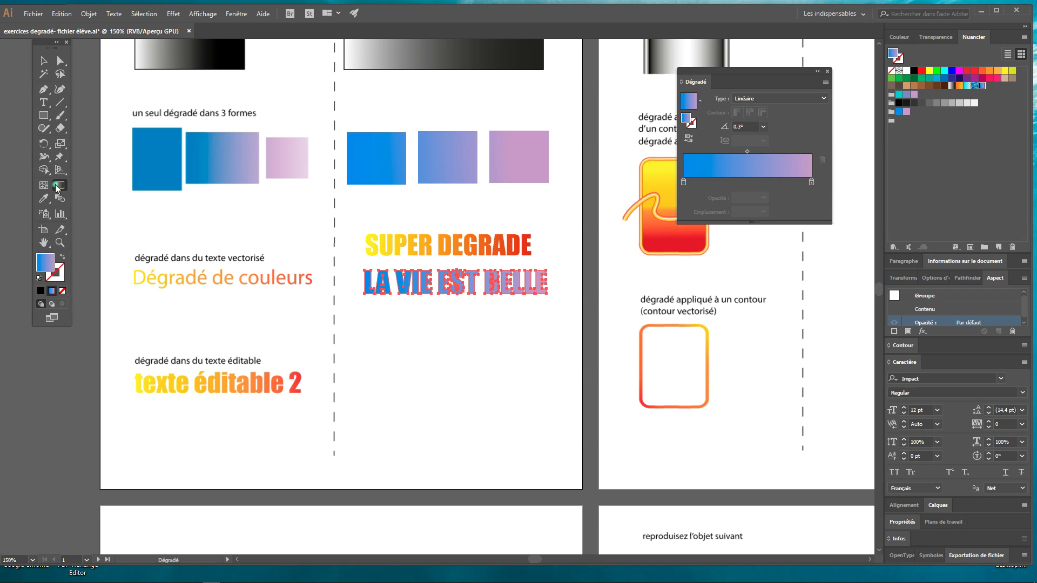
scroll(548, 346, "down", 2)
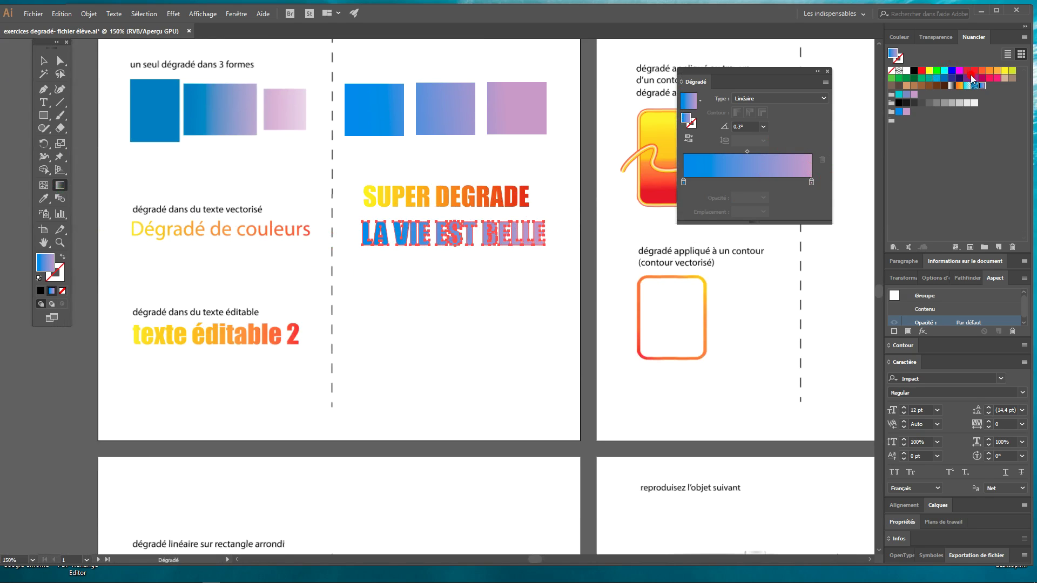
left_click_drag(970, 77, 816, 182)
double_click(811, 183)
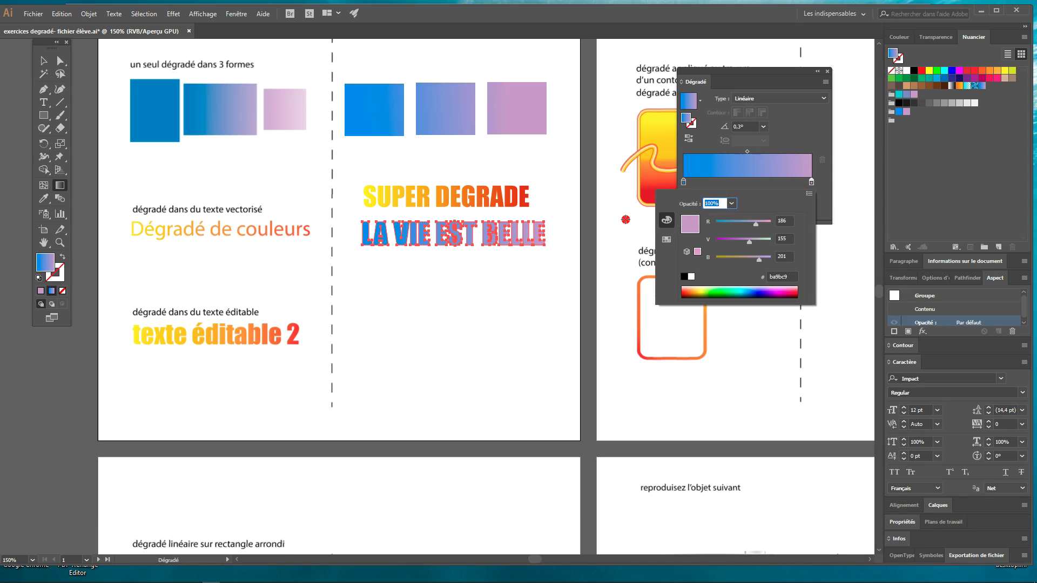
left_click_drag(689, 228, 724, 222)
mouse_move(684, 236)
left_mouse_down()
mouse_move(761, 223)
mouse_move(811, 198)
left_mouse_up()
left_click(809, 194)
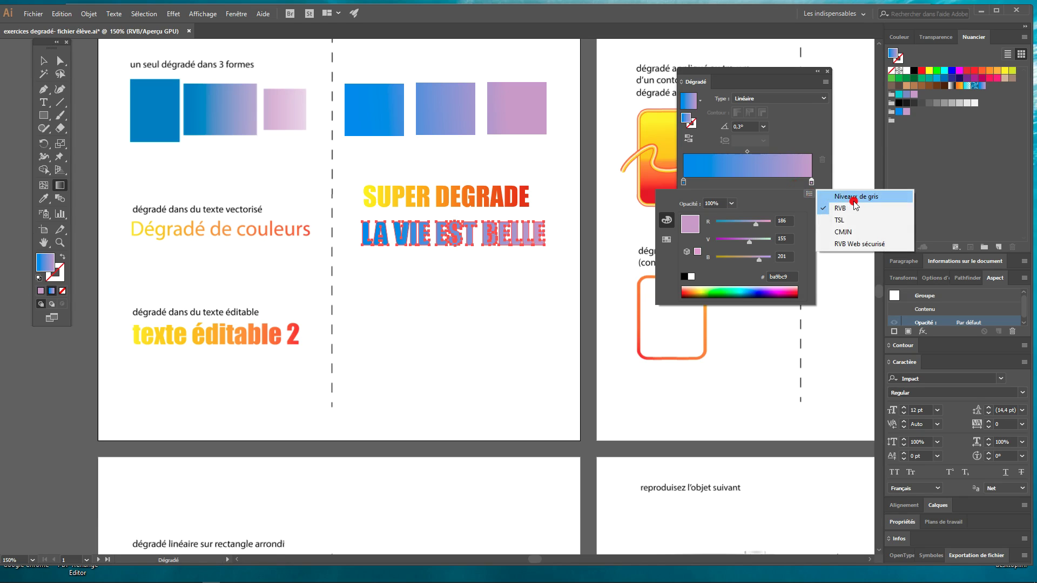
mouse_move(844, 221)
left_mouse_down()
mouse_move(858, 226)
mouse_move(804, 238)
mouse_move(761, 202)
left_mouse_up()
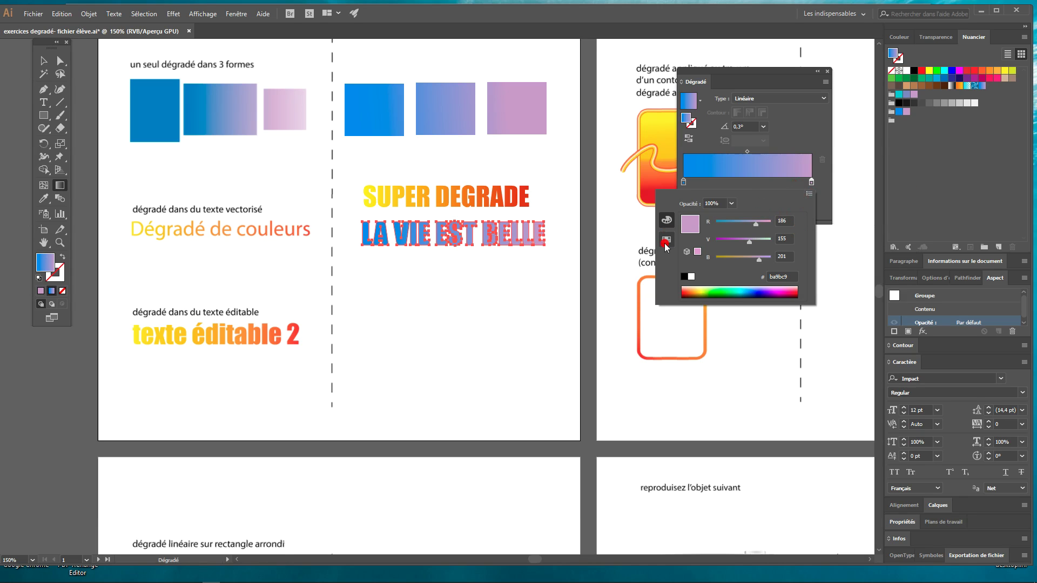
Set the right gradient stop to bright yellow and the left stop to red.
left_click(667, 242)
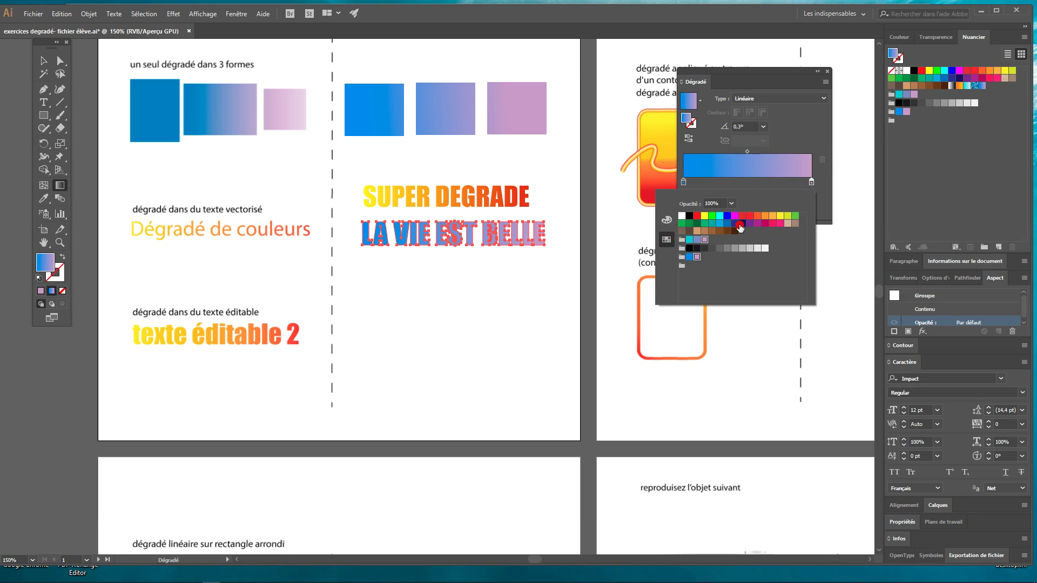
left_click(780, 217)
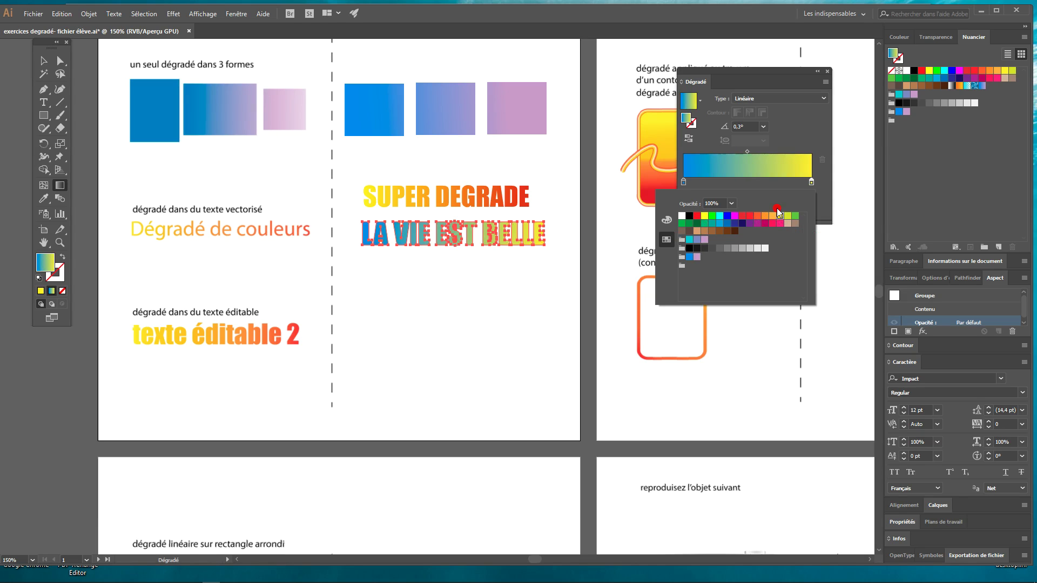
left_click(704, 216)
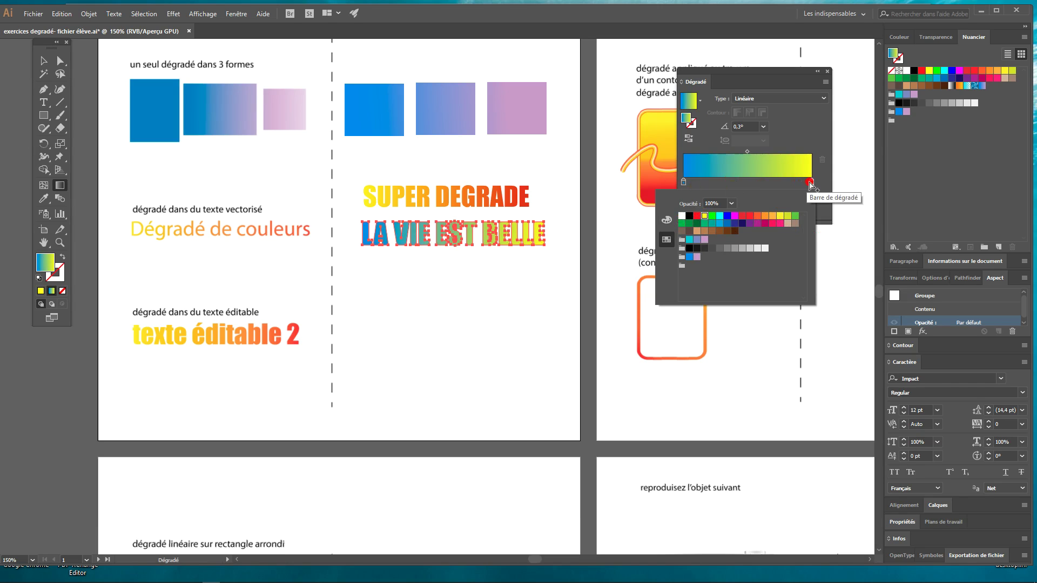
double_click(684, 182)
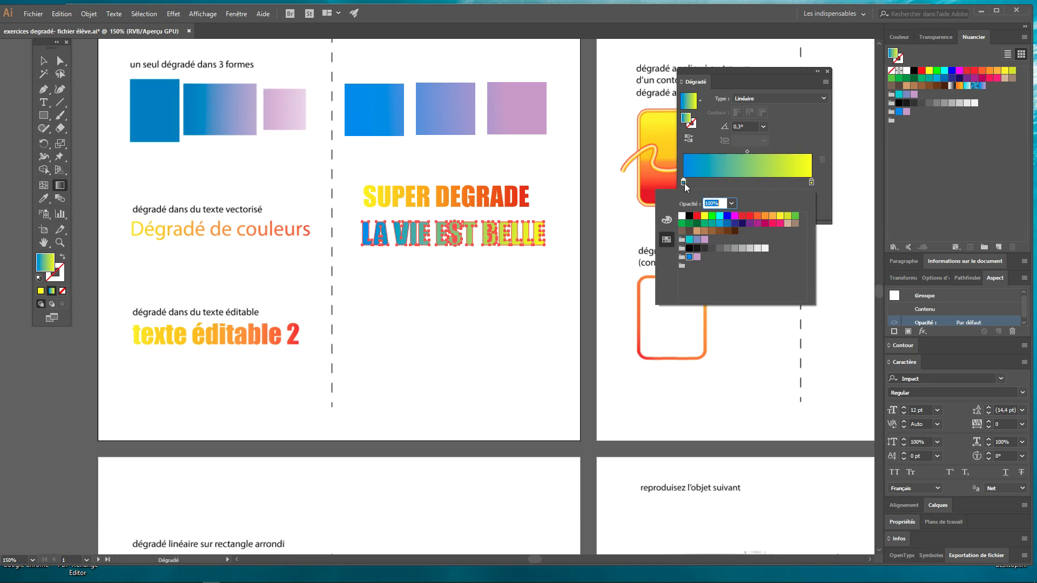
left_click(748, 216)
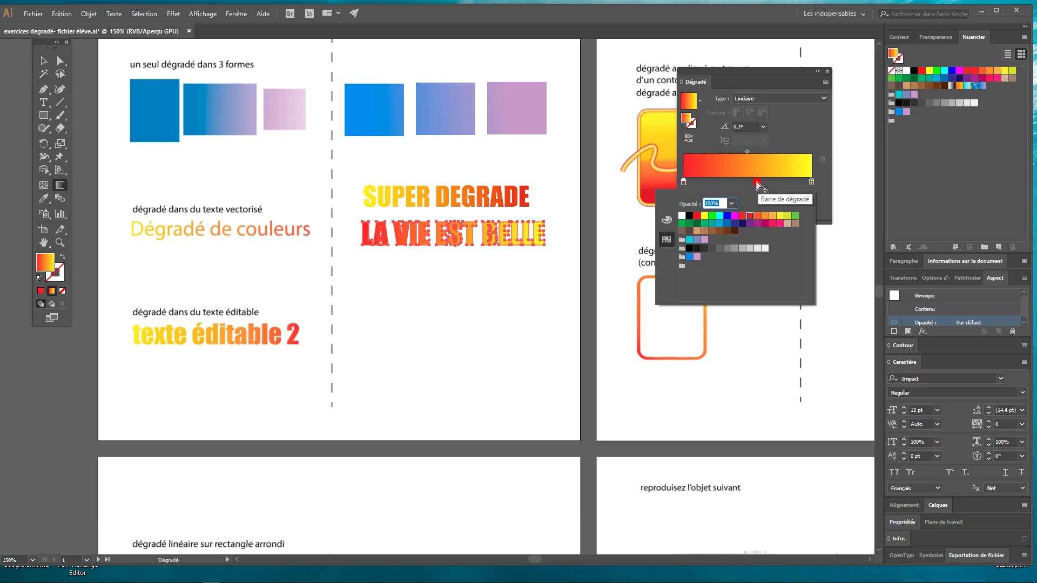
Redrag the gradient right-to-left so yellow starts on the left, then deselect.
left_click(64, 187)
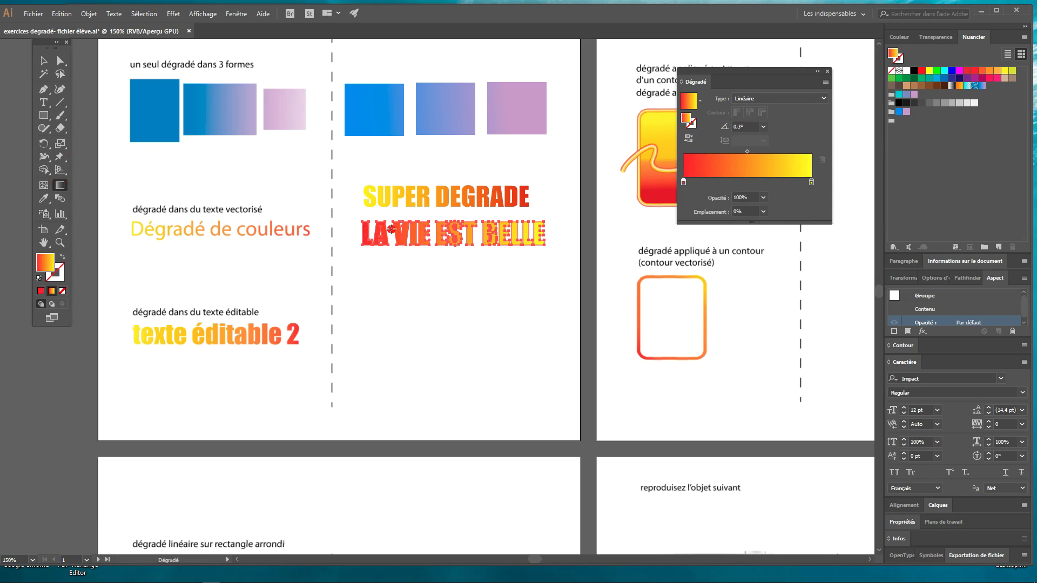
left_click_drag(554, 233, 361, 242)
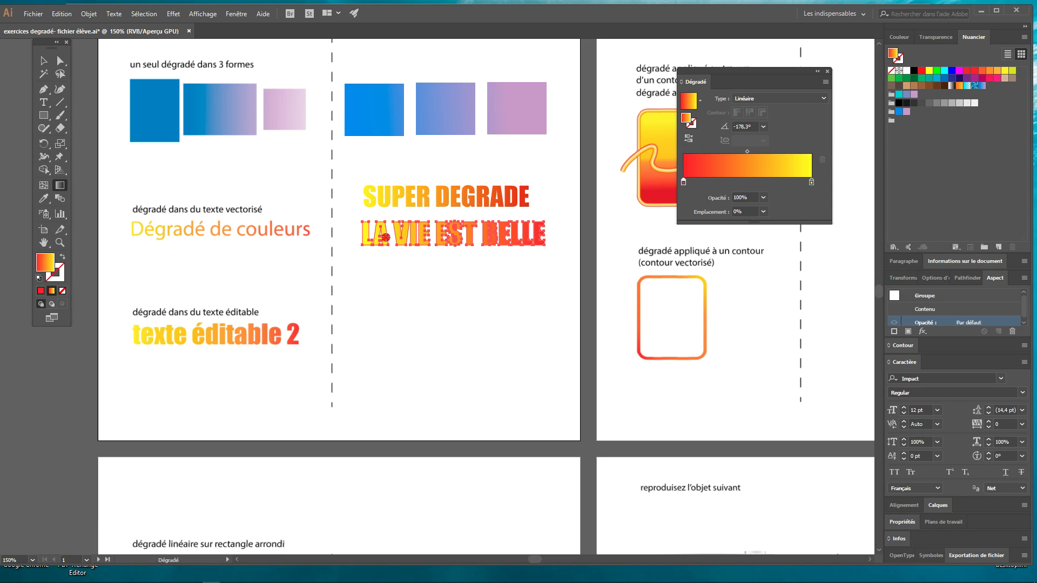
left_click(44, 61)
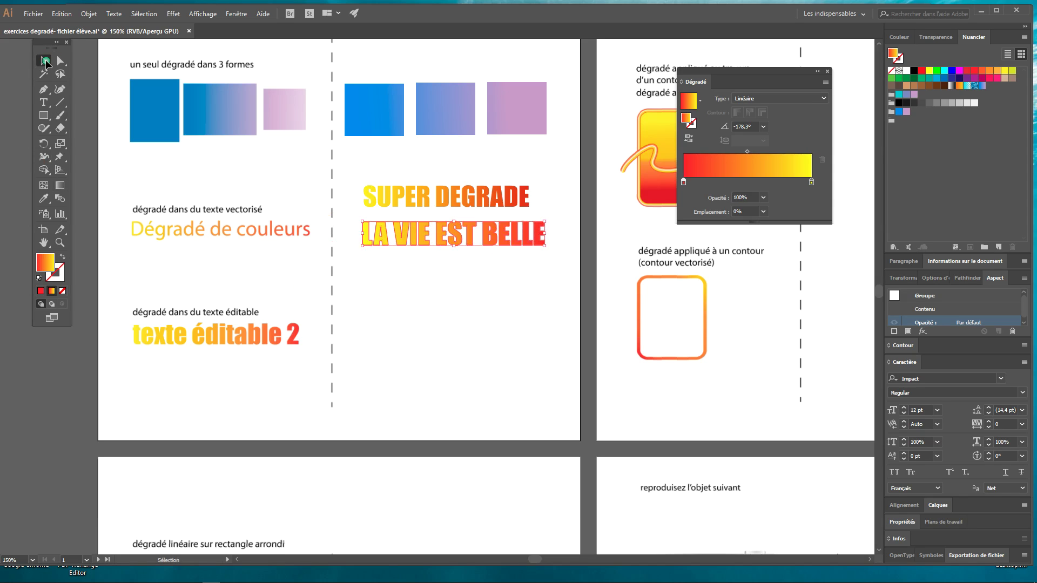
left_click(511, 281)
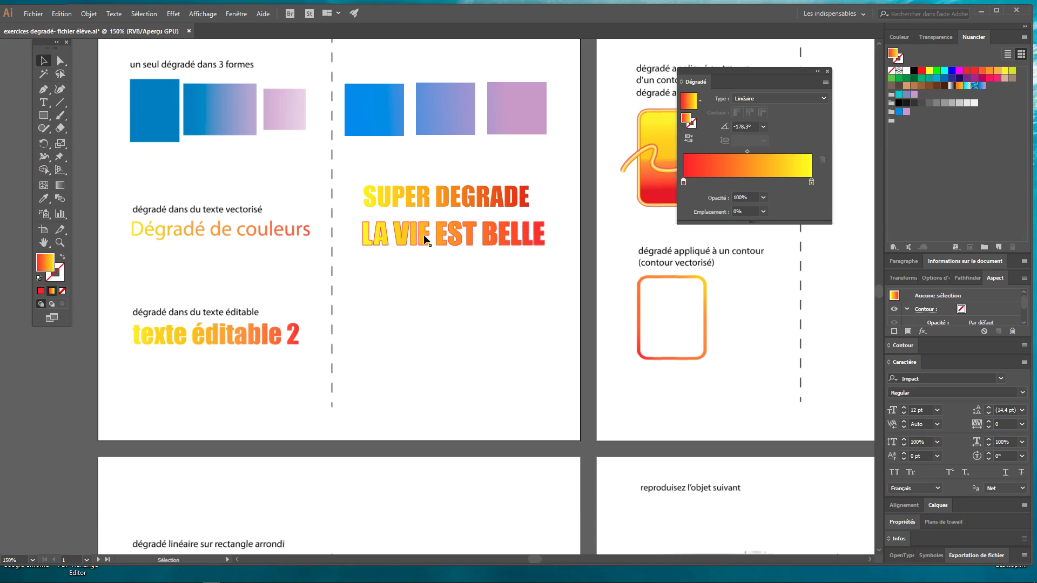
Shift LA VIE EST BELLE slightly left and save its gradient as a new swatch.
left_click_drag(425, 237, 416, 229)
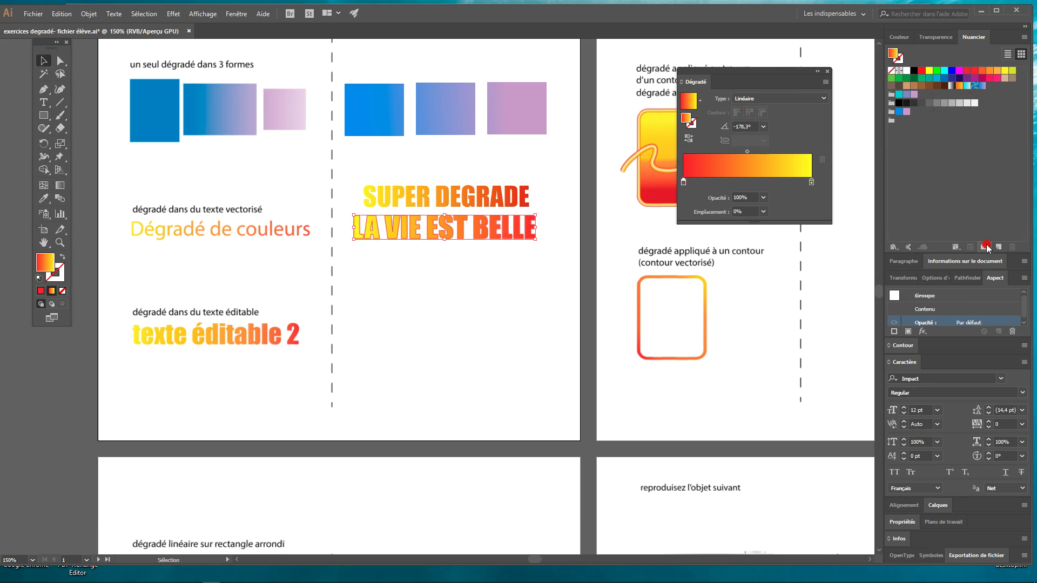
left_click(998, 247)
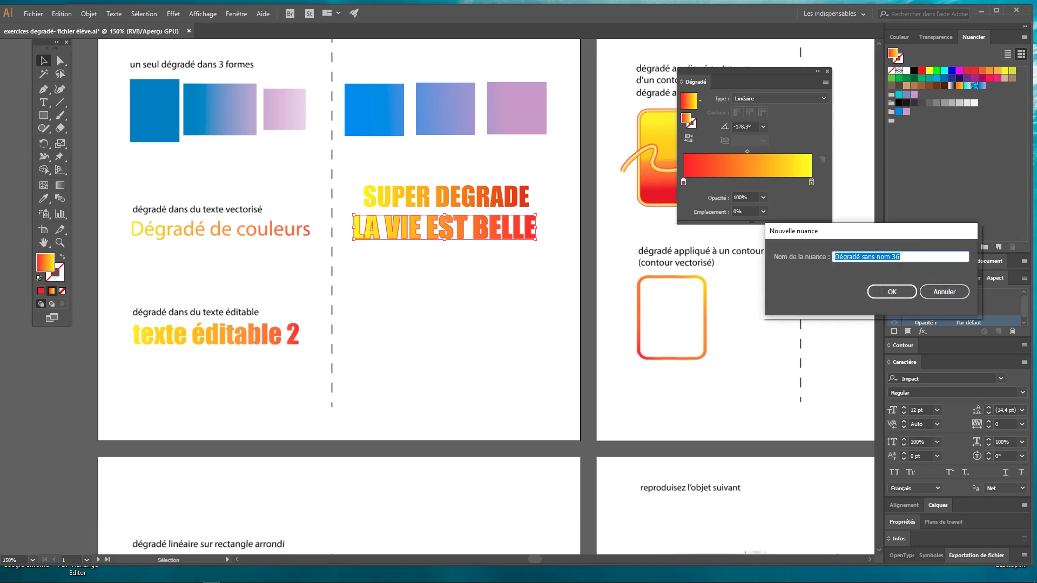
type("roude jaun")
key("Return")
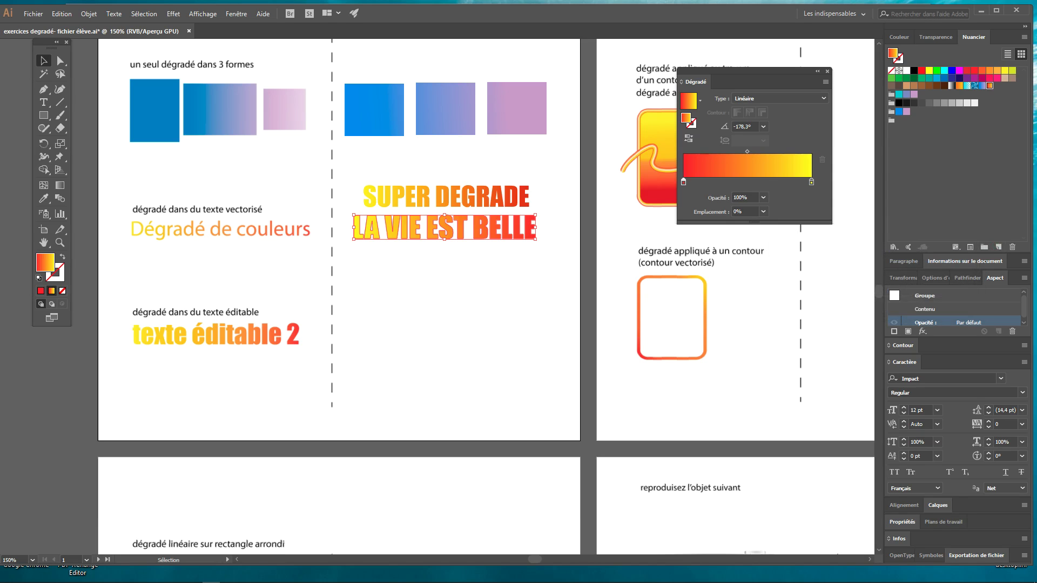
Reposition the new gradient swatch and dock the Gradient panel in the side panels.
left_click_drag(991, 88, 993, 86)
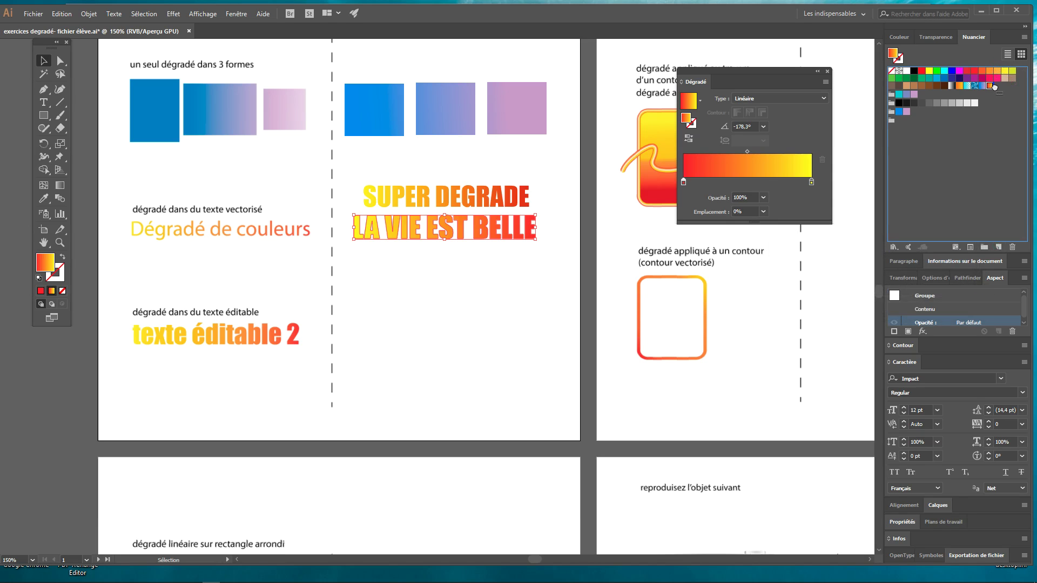
left_click_drag(923, 121, 891, 114)
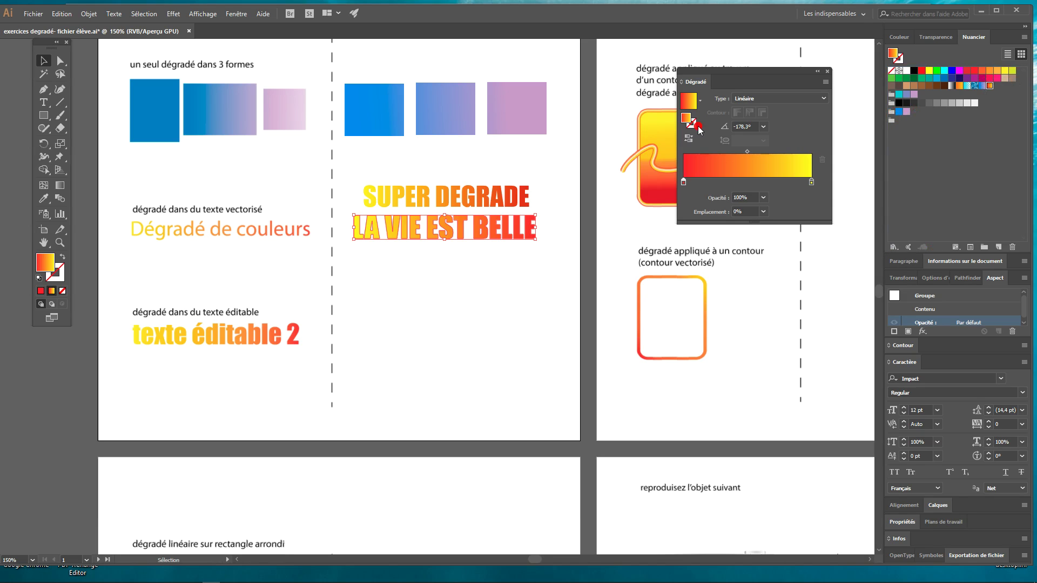
mouse_move(721, 75)
left_mouse_down()
mouse_move(941, 124)
mouse_move(908, 134)
left_mouse_up()
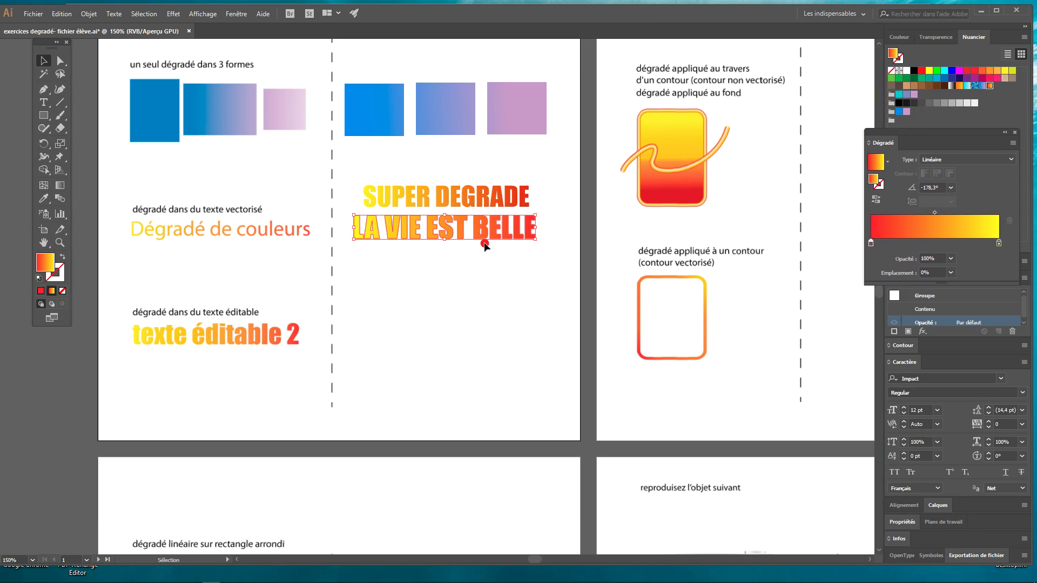
Reselect LA VIE EST BELLE and outline it again with Shift+Ctrl+O.
left_click(392, 277)
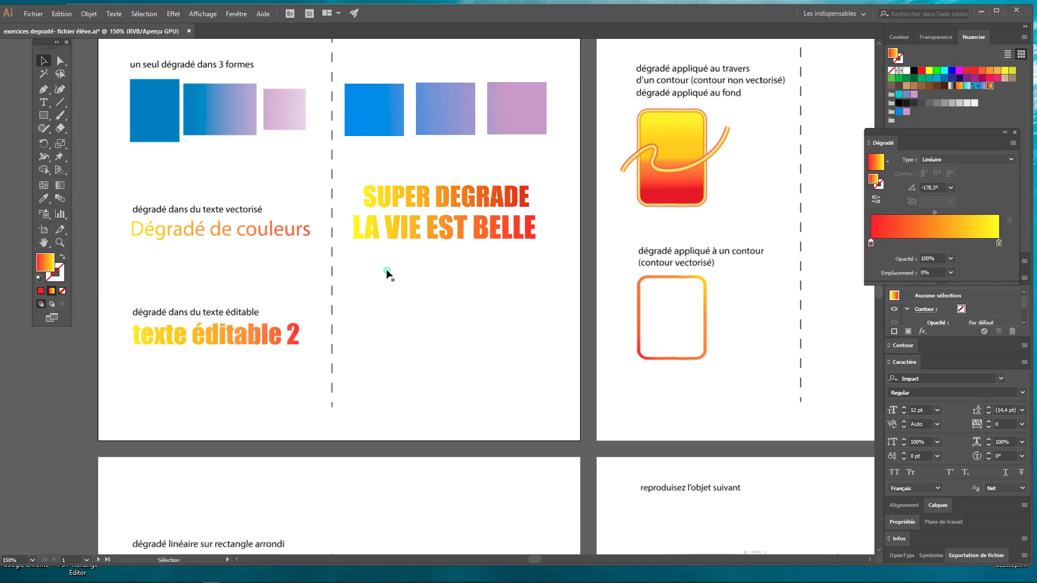
left_click(468, 223)
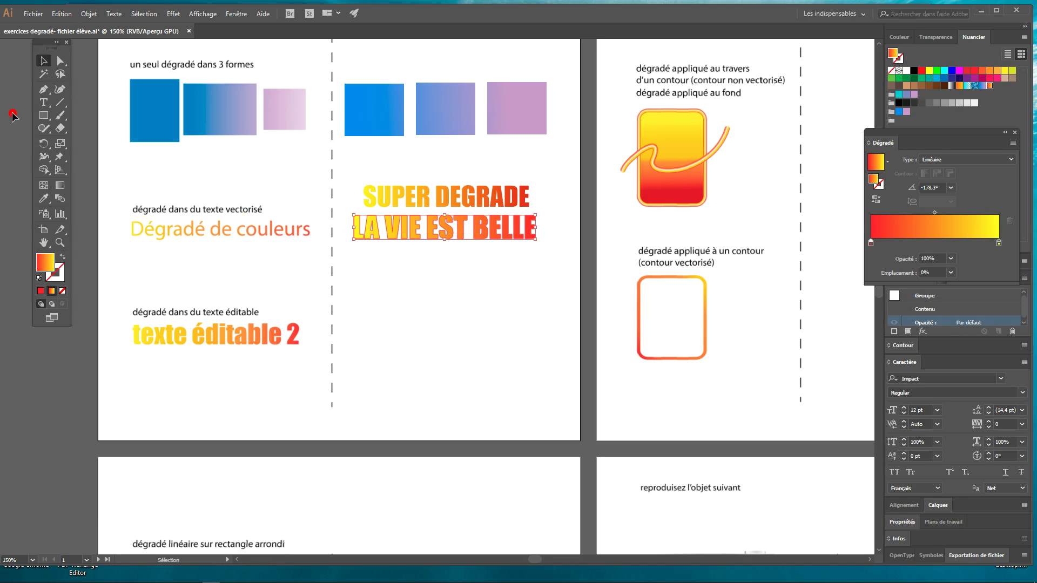
left_click(44, 102)
key("ctrl+shift+o")
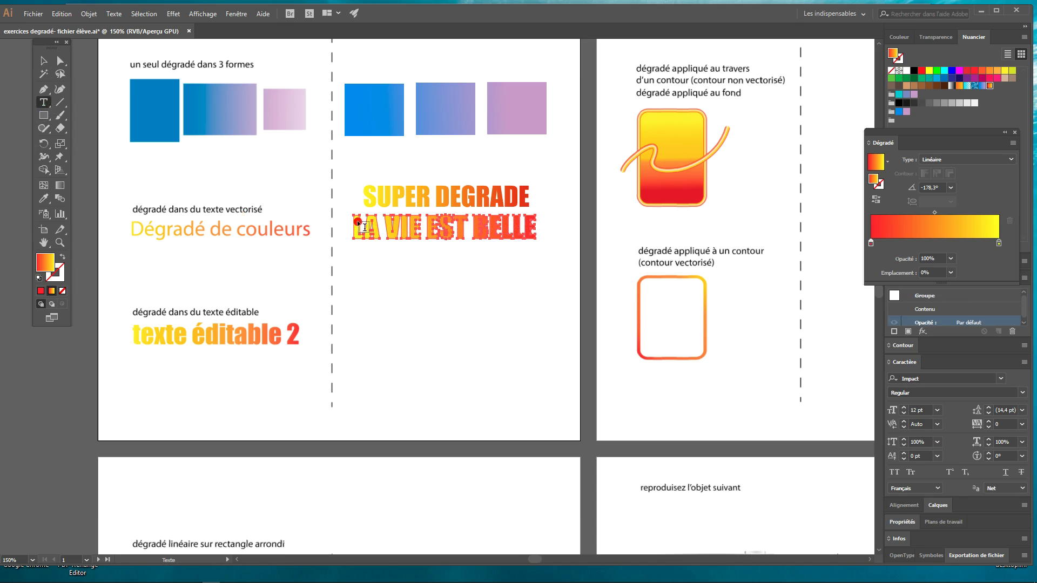
left_click(59, 60)
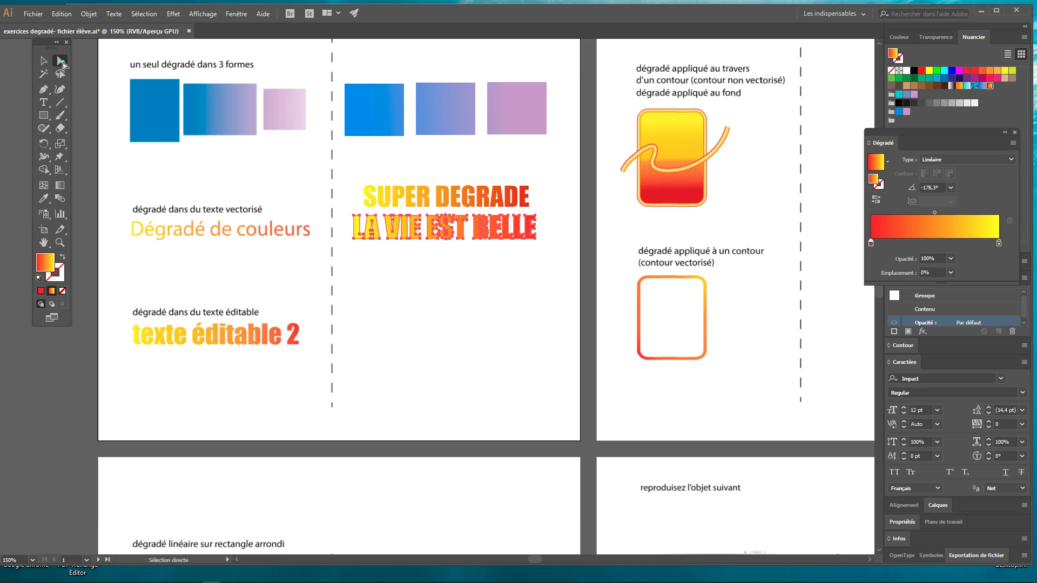
Drag anchor points of the L and A into a jagged lightning shape.
left_click(400, 287)
left_click(358, 238)
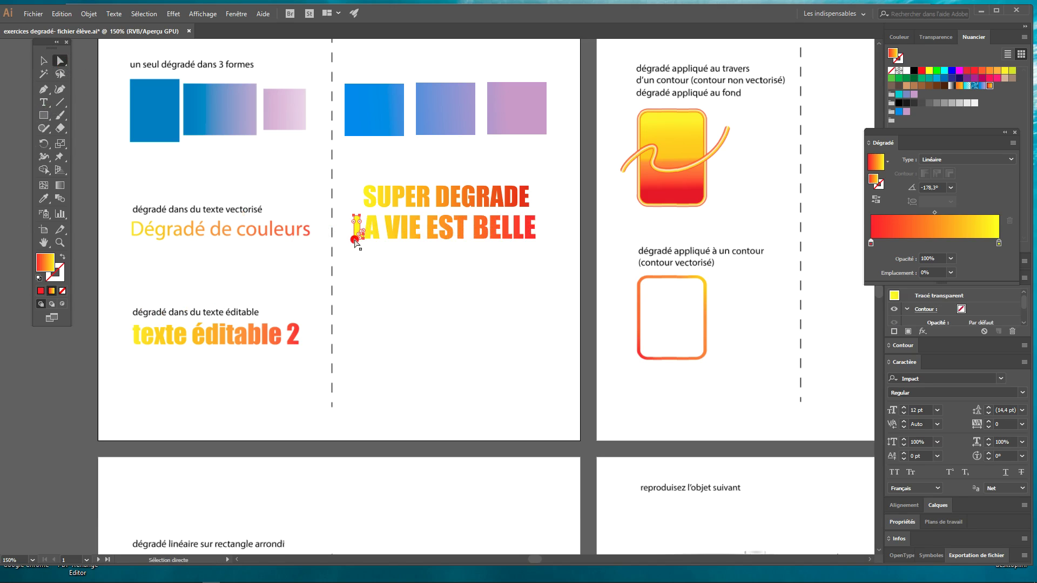
left_click_drag(354, 239, 345, 255)
left_click(377, 233)
left_click_drag(374, 230, 387, 245)
left_click(382, 255)
left_click(406, 268)
left_click_drag(906, 141, 906, 131)
Type LIFE is GREAT as new text below LA VIE EST BELLE and enlarge it.
left_click(46, 103)
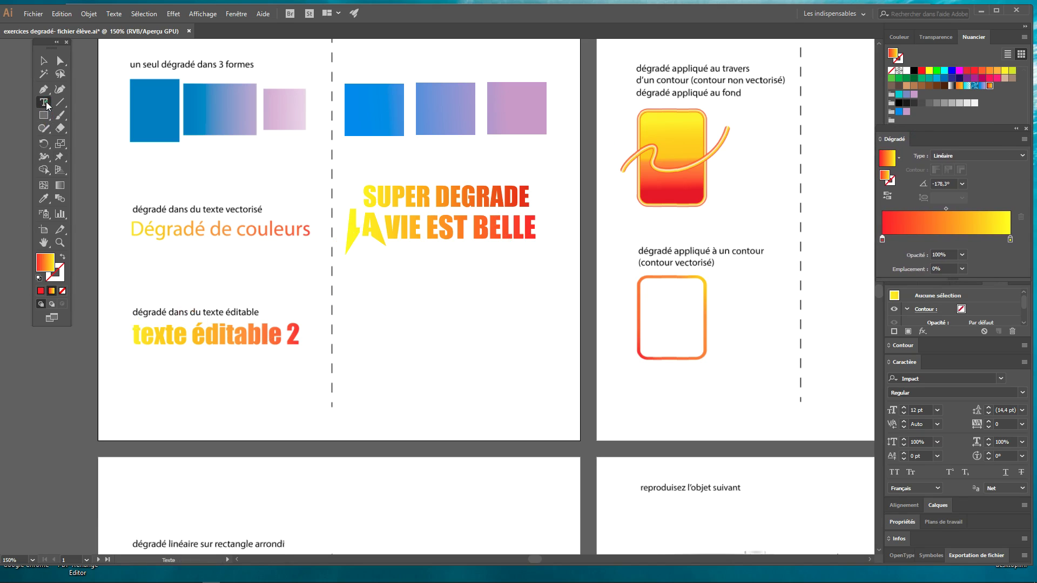
left_click(370, 330)
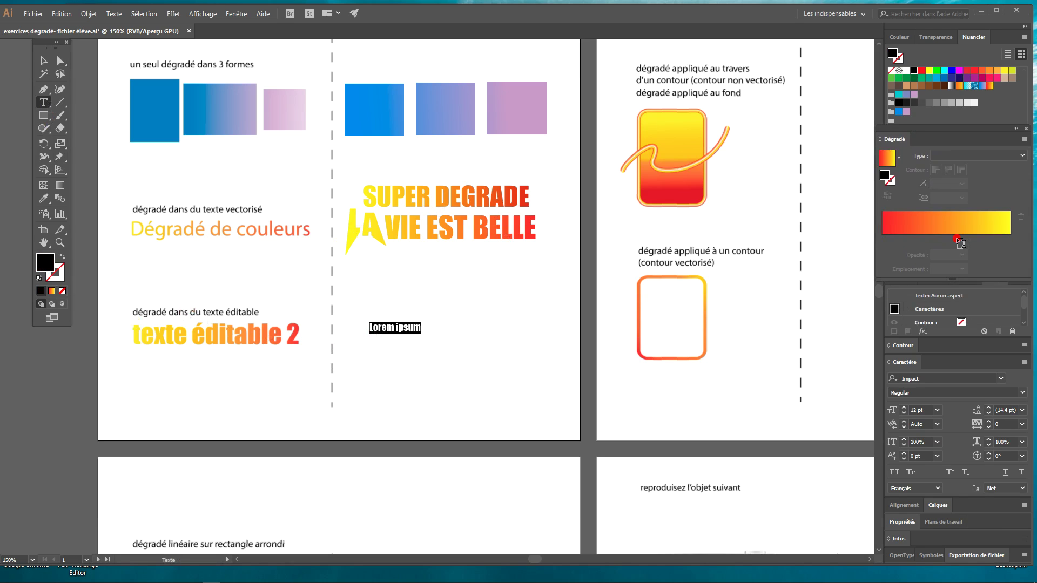
key("BackSpace")
type("LIFE")
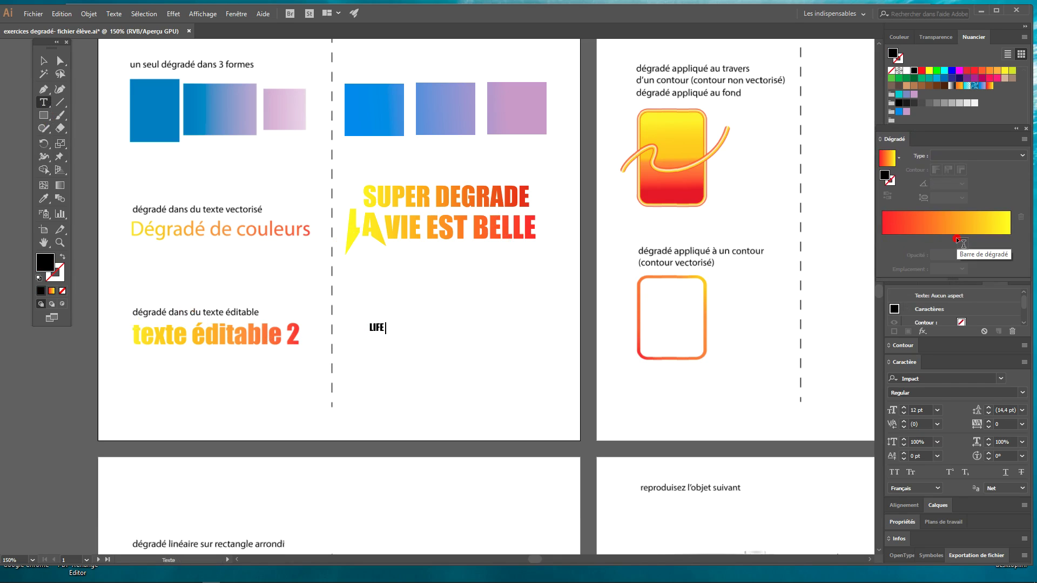
type("is GREAT")
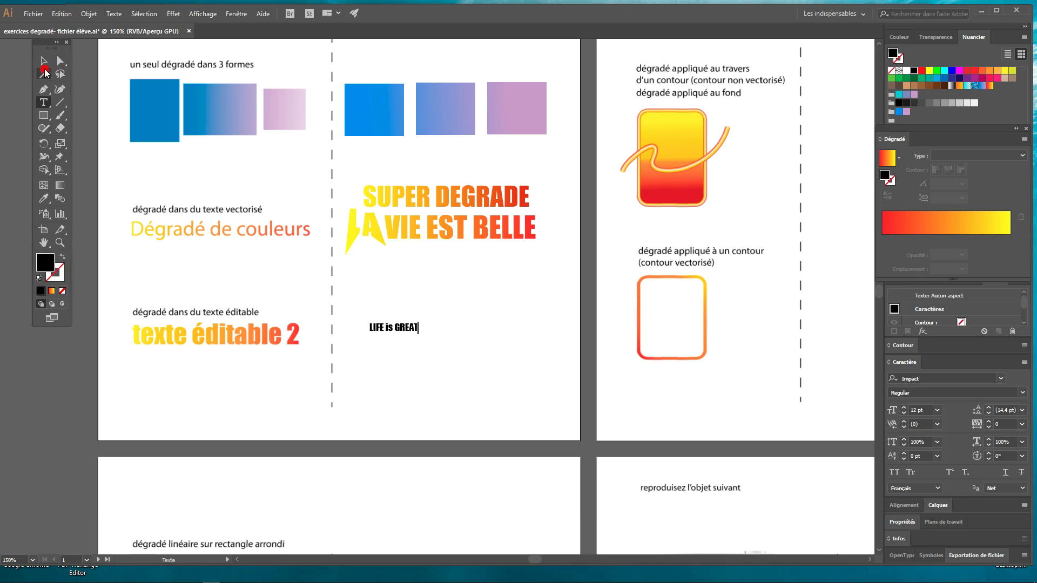
left_click(44, 60)
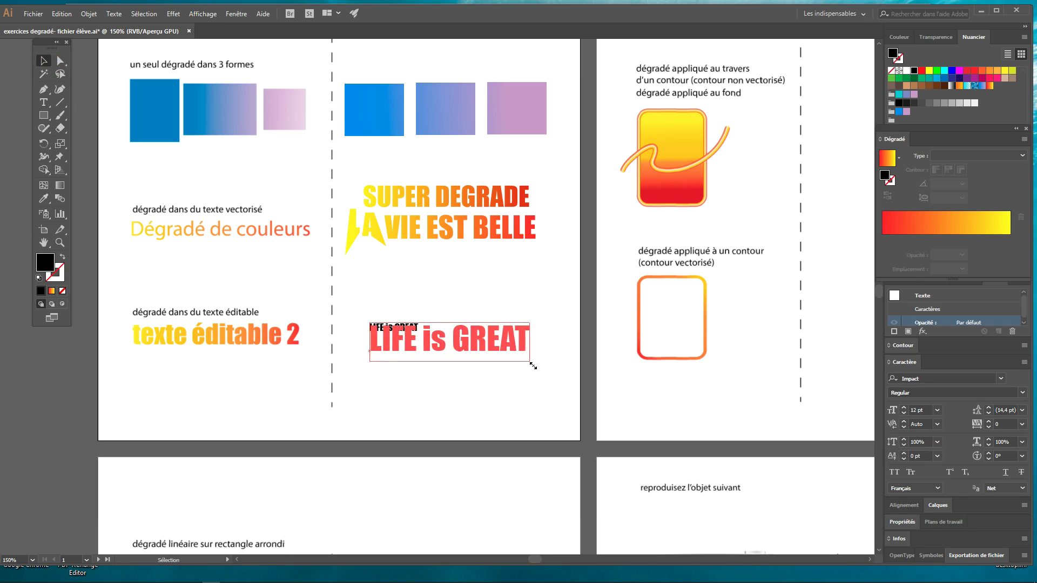
mouse_move(420, 336)
left_mouse_down()
mouse_move(542, 375)
mouse_move(508, 339)
left_mouse_up()
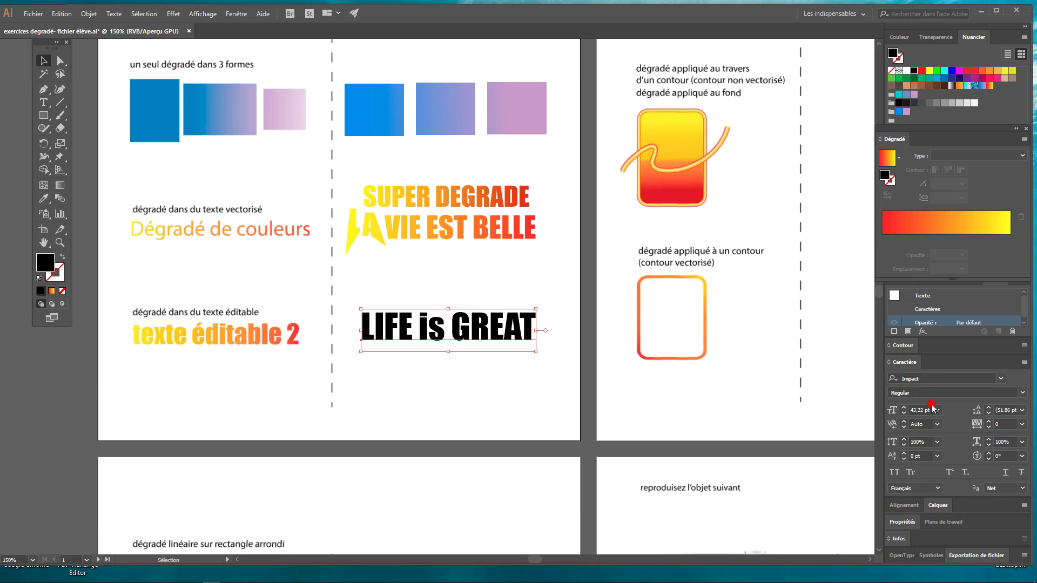
Keep Impact as the font for LIFE is GREAT.
left_click(1001, 379)
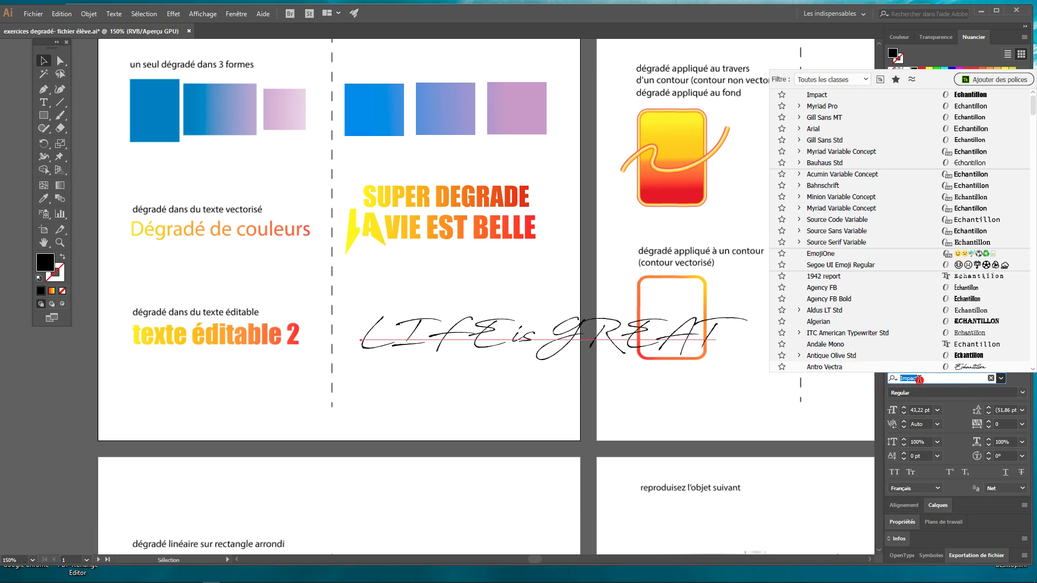
left_click(1027, 381)
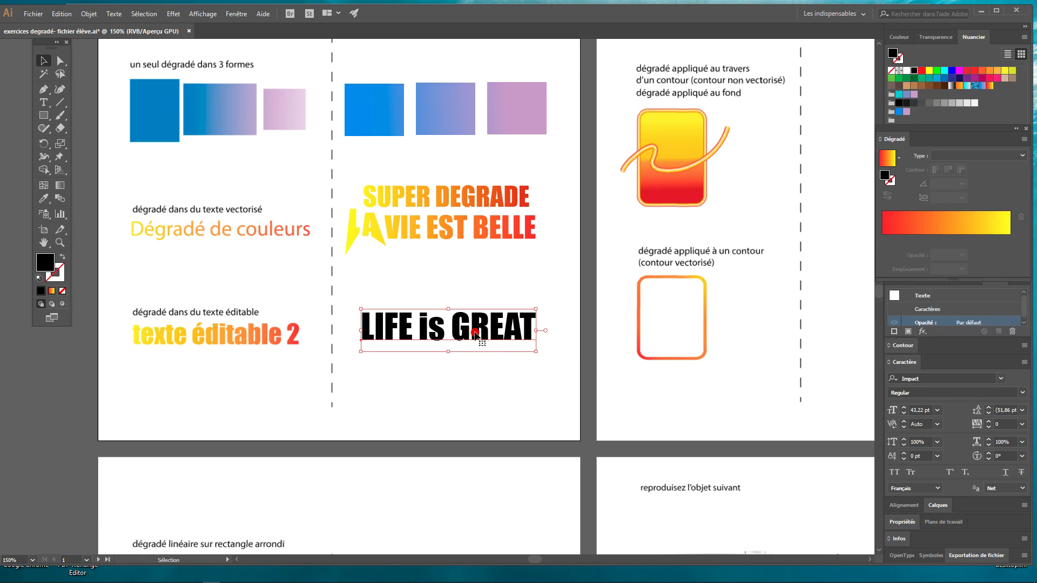
left_click(406, 352)
key("alt+Tab")
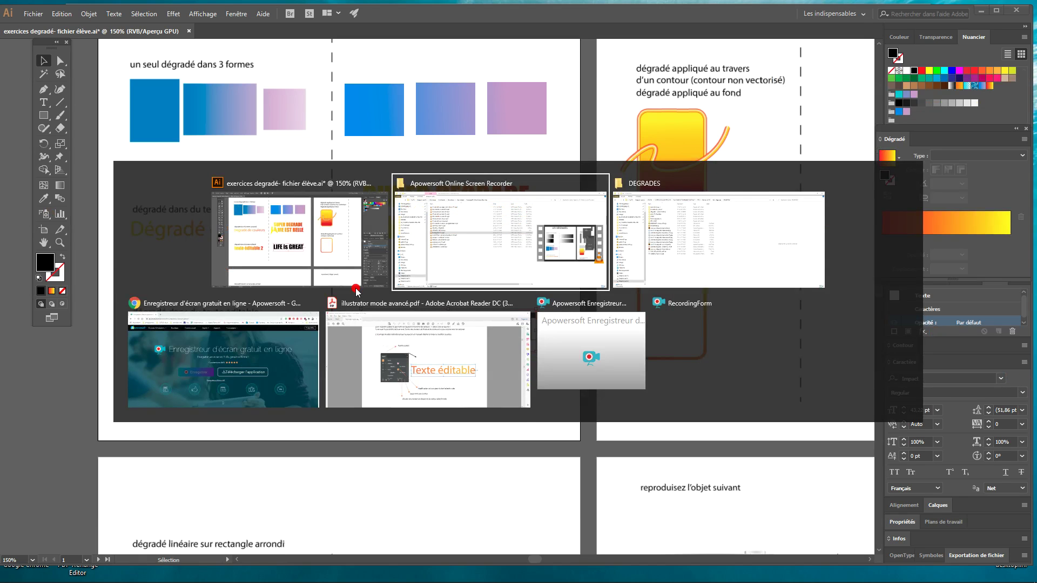
Scroll the Acrobat Reader tutorial to the page on gradient-filled editable text.
left_click(444, 372)
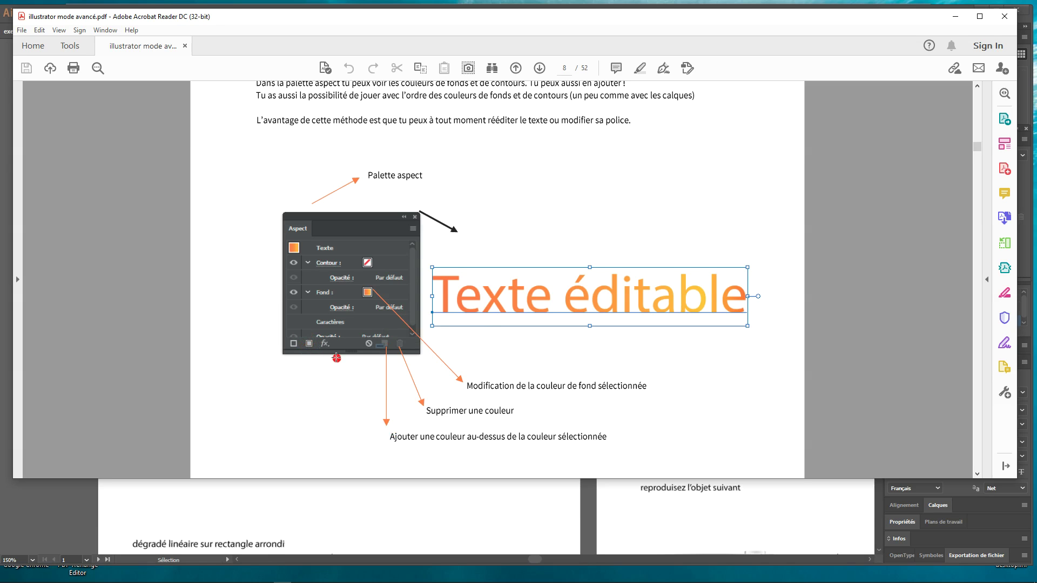
scroll(611, 230, "up", 2)
scroll(611, 253, "up", 1)
scroll(694, 302, "down", 1)
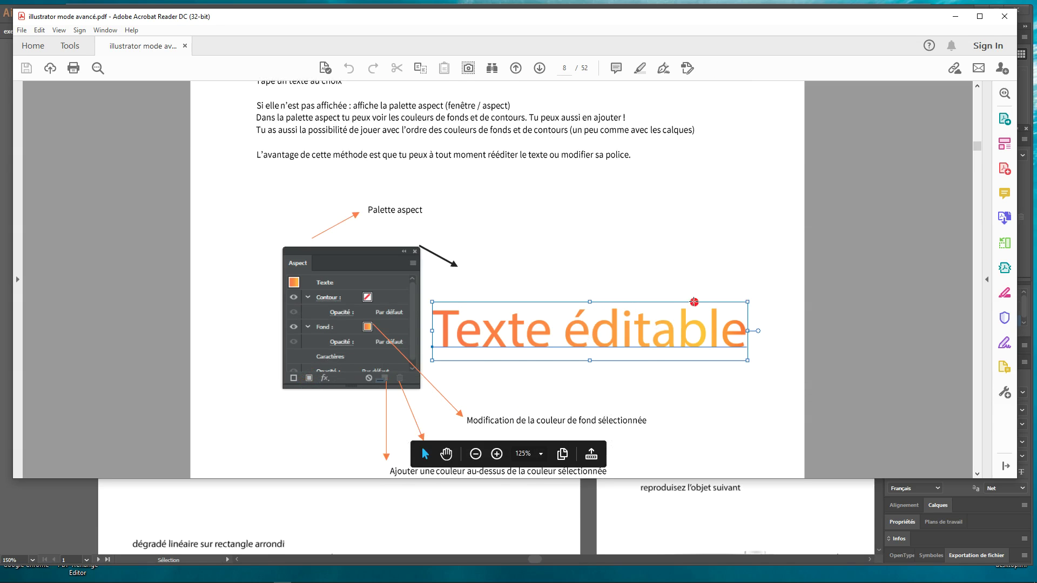
scroll(693, 302, "down", 1)
Maximize the Acrobat window, then return to the Illustrator exercise file.
left_click_drag(976, 146, 970, 145)
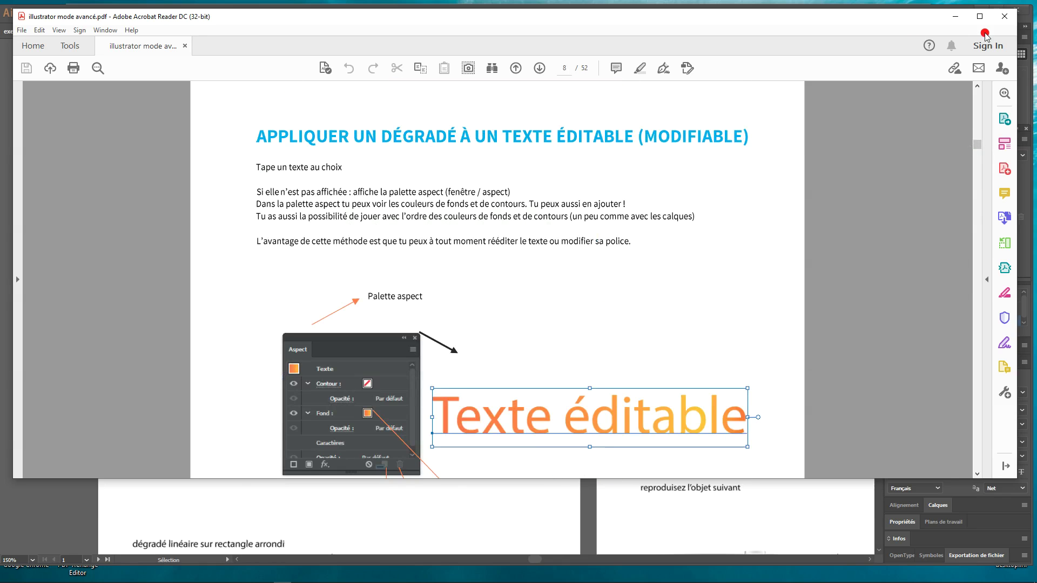
left_click(979, 16)
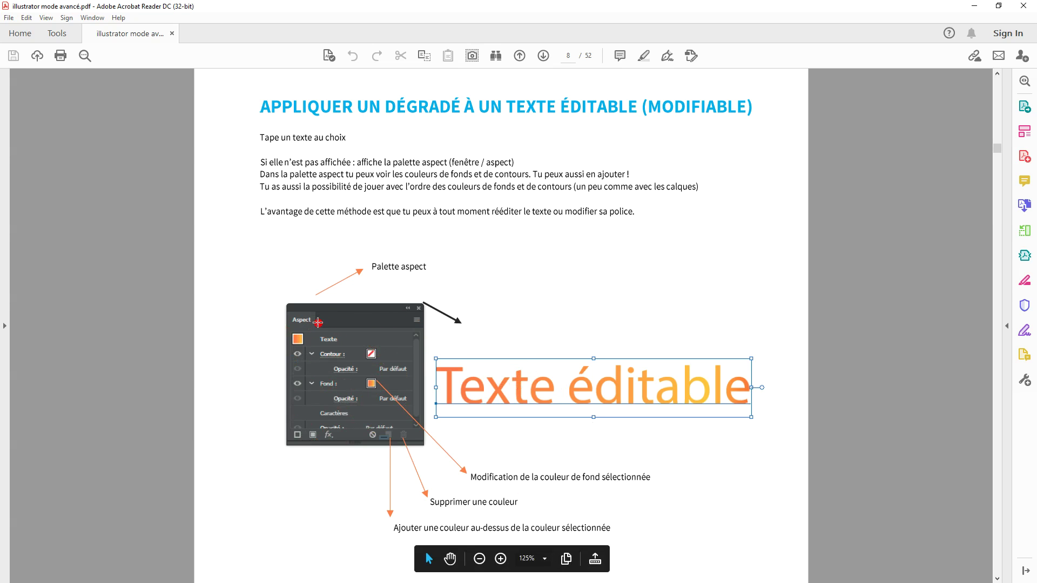
key("alt+Tab")
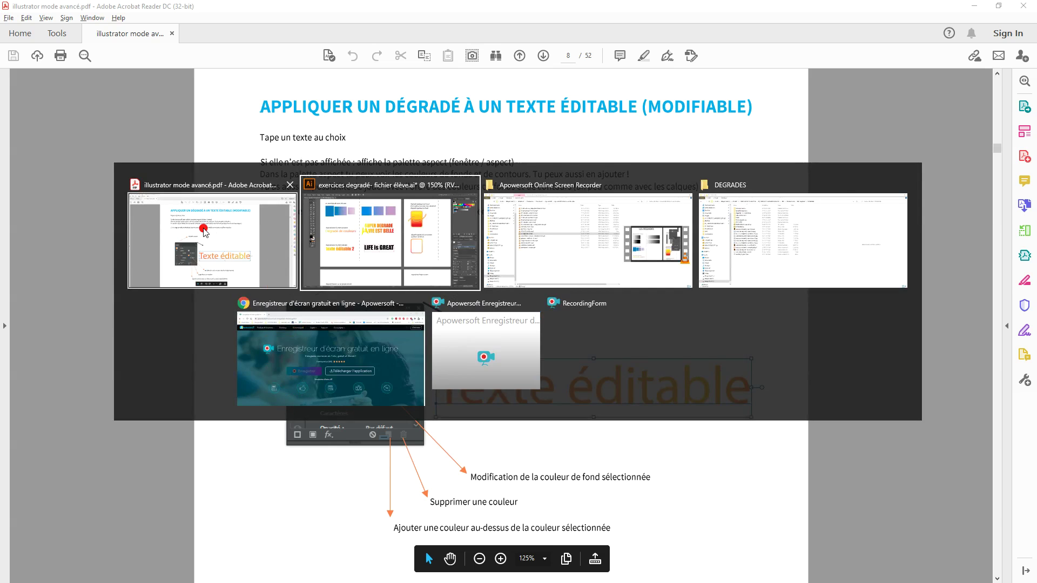
left_click(383, 227)
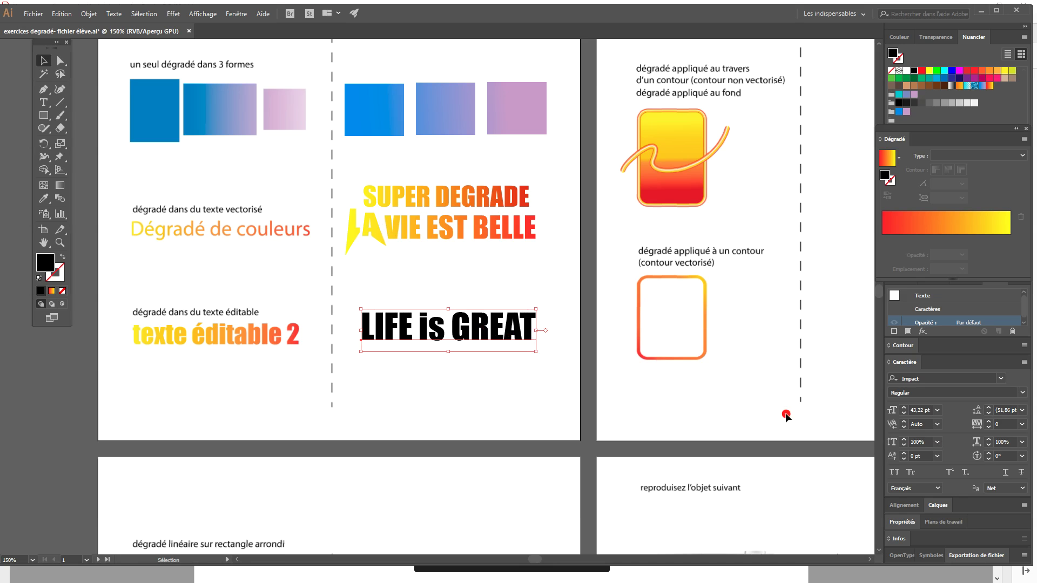
Show the Aspect (Appearance) panel from the Fenêtre menu and float it beside the text.
left_click(236, 13)
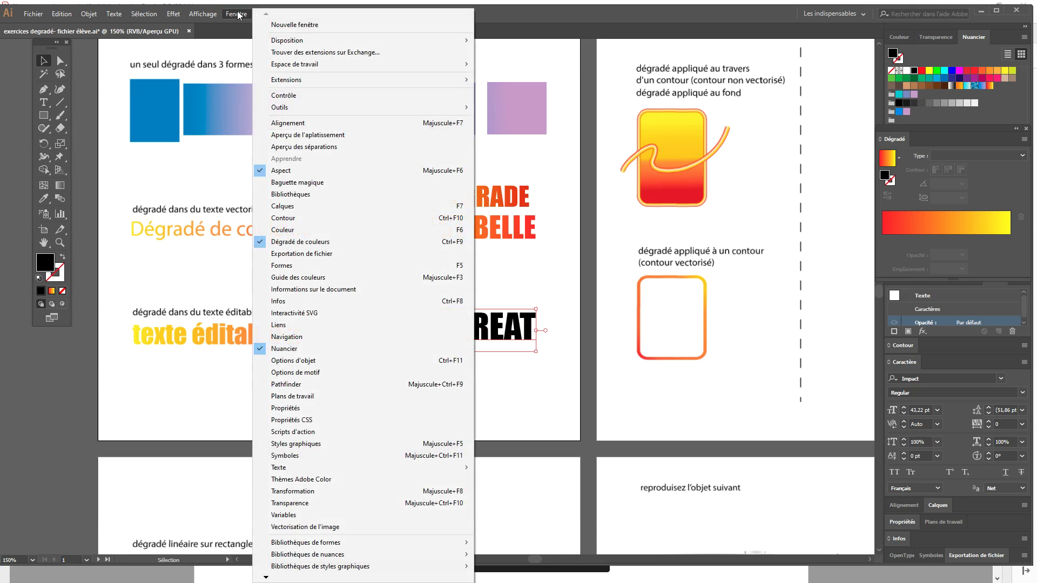
left_click(952, 302)
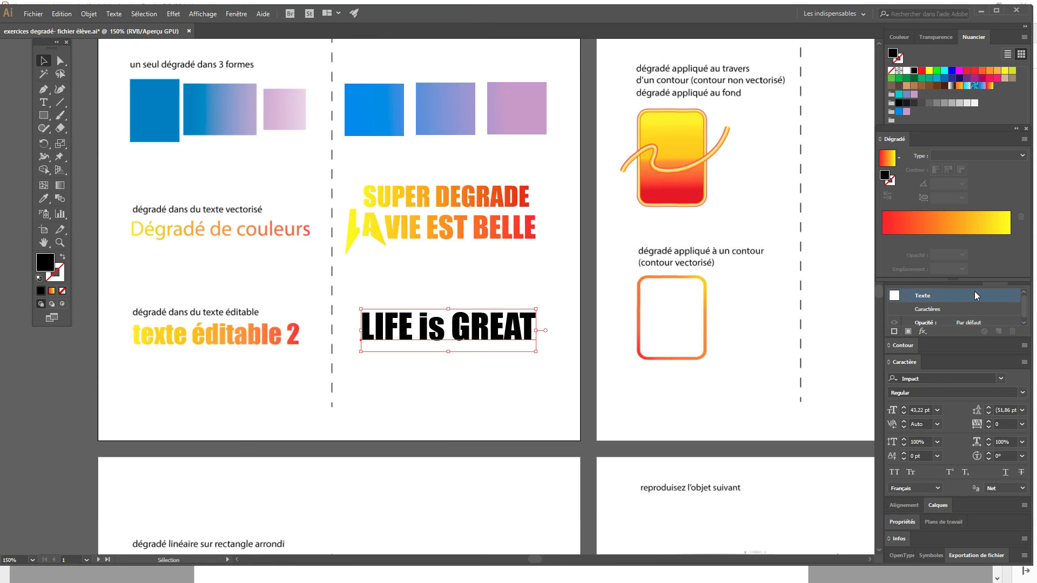
left_click_drag(871, 290, 928, 281)
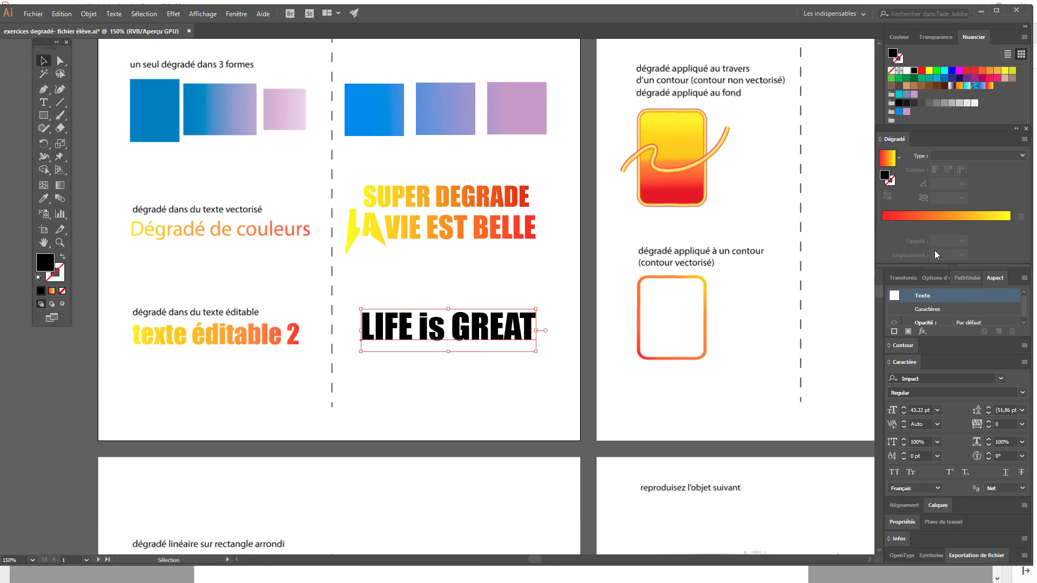
left_click_drag(996, 280, 792, 220)
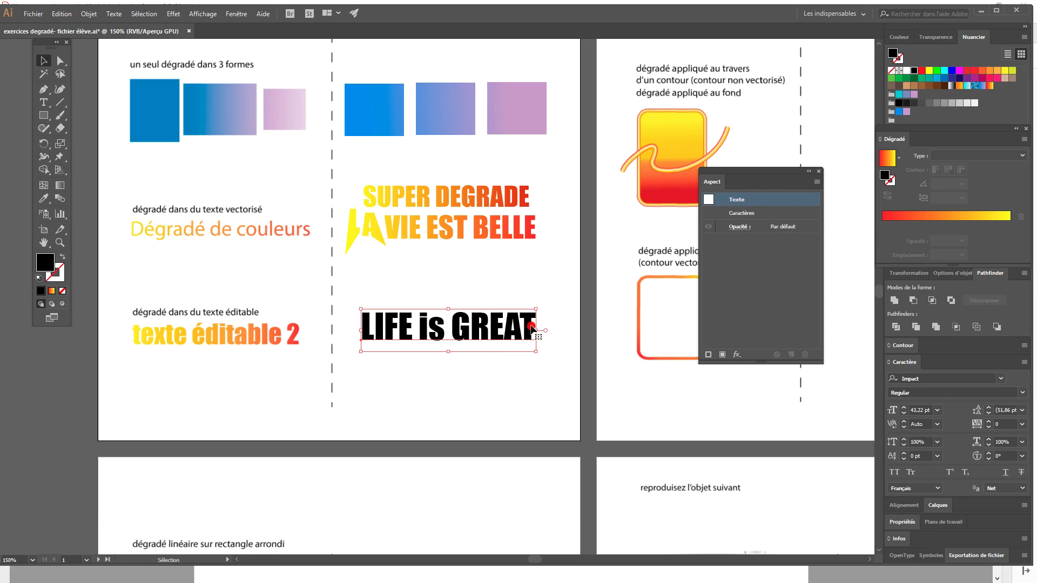
Try green, pattern and orange-yellow gradient swatches as the LIFE is GREAT character fill.
double_click(758, 213)
left_click(494, 329)
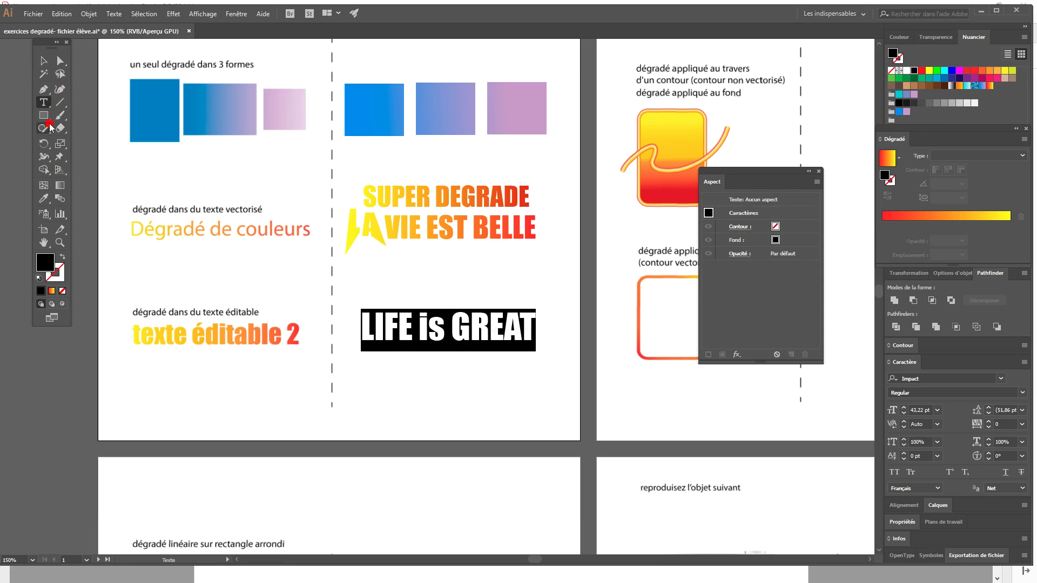
left_click(369, 265)
left_click(817, 231)
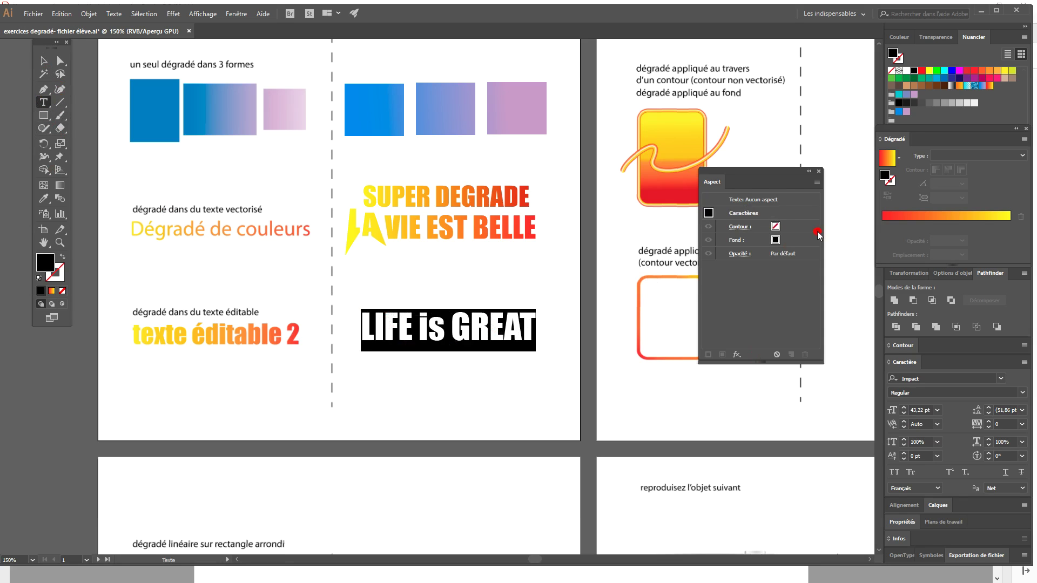
left_click(743, 214)
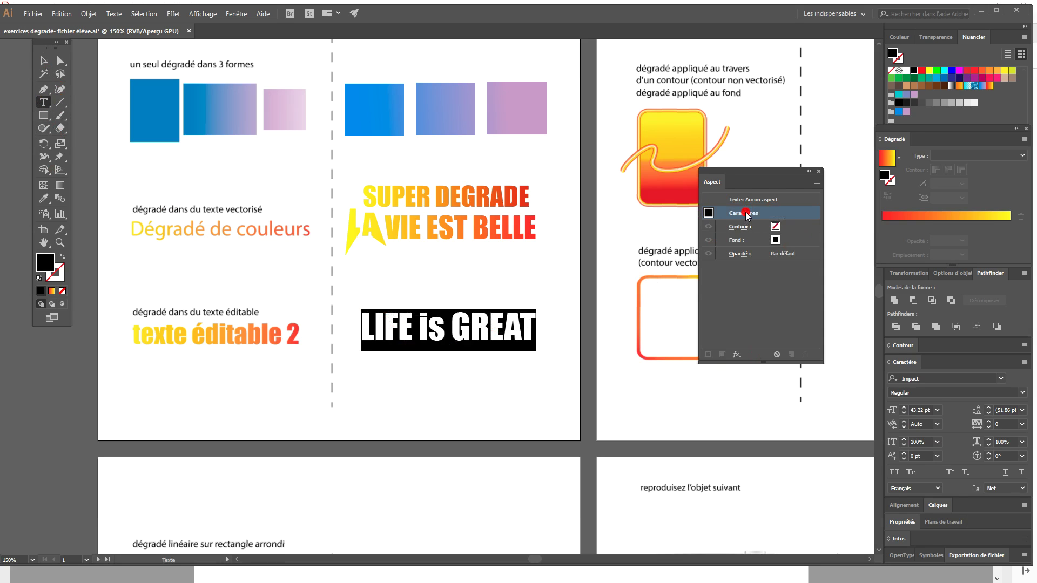
left_click(762, 227)
left_click(785, 241)
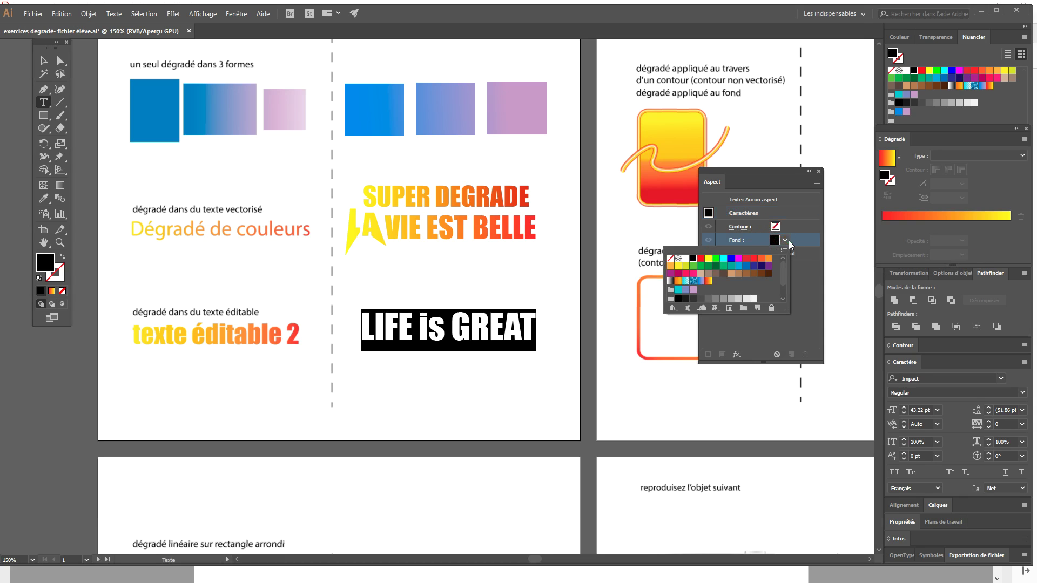
left_click(723, 267)
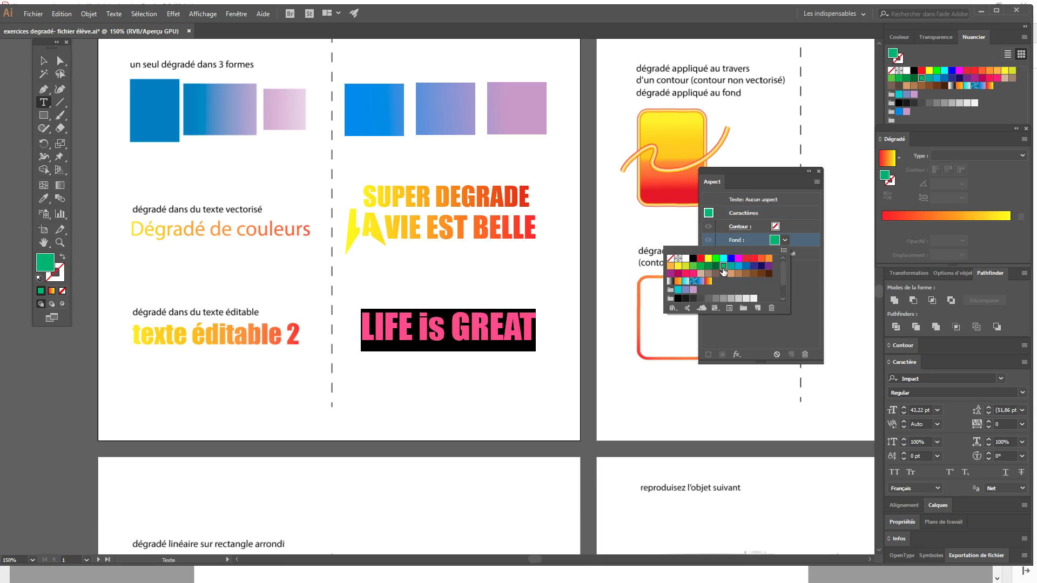
left_click(694, 281)
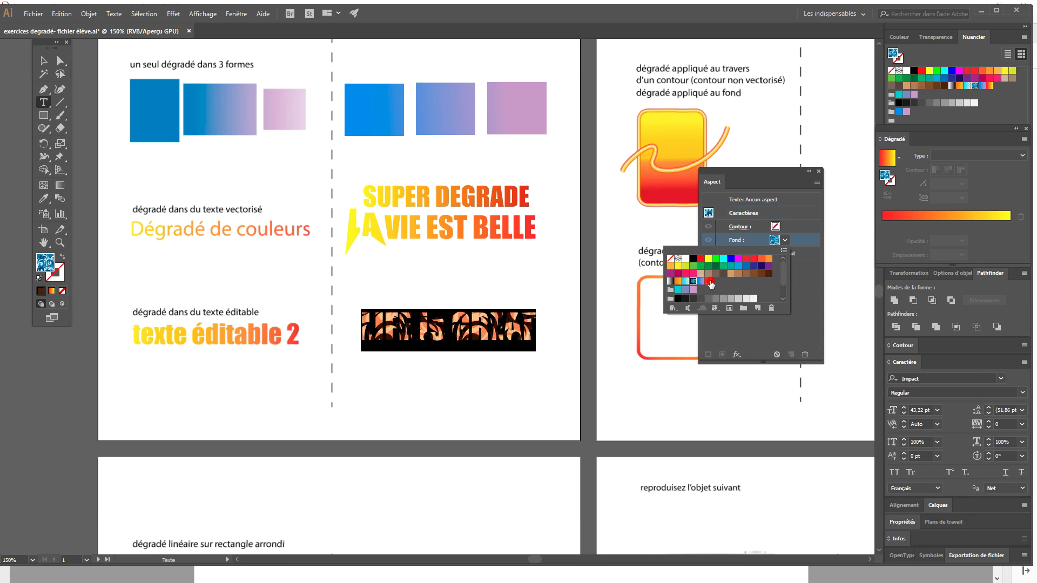
left_click(708, 281)
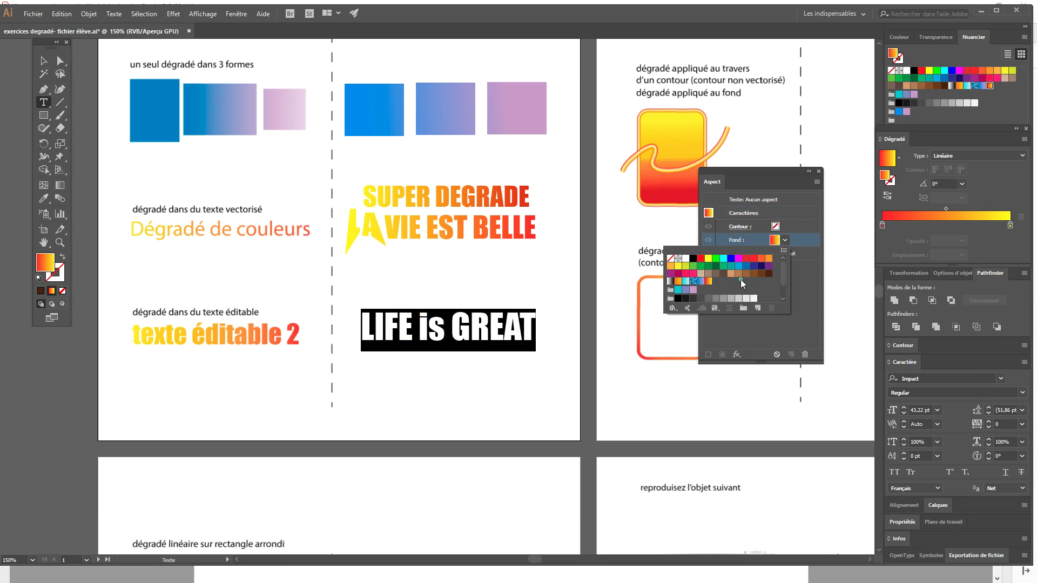
left_click(516, 331)
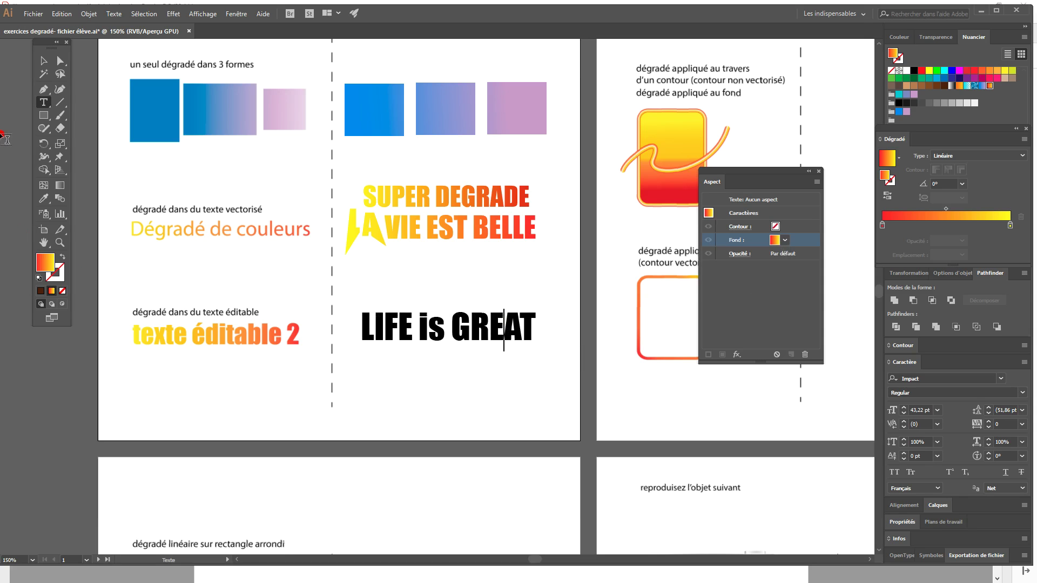
Reselect LIFE is GREAT, select all its characters and try a cyan character fill.
left_click(43, 61)
left_click(497, 409)
left_click(480, 318)
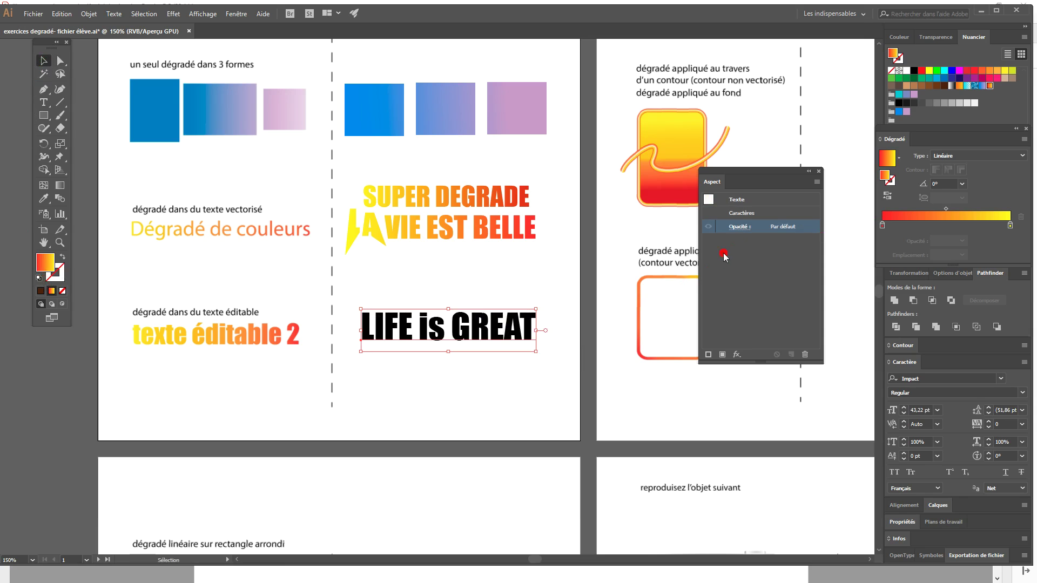
double_click(515, 329)
key("ctrl+a")
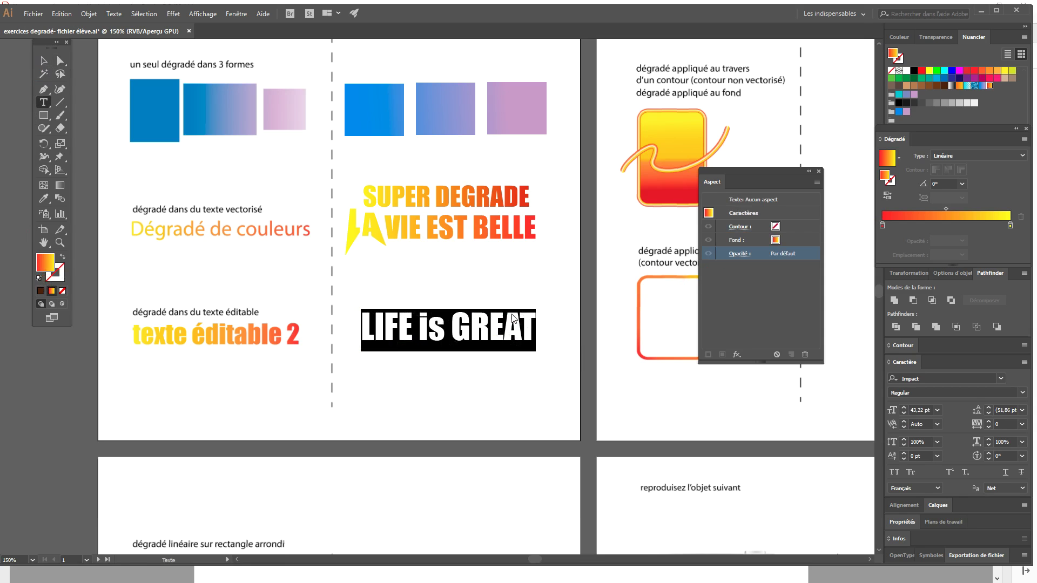
left_click(774, 244)
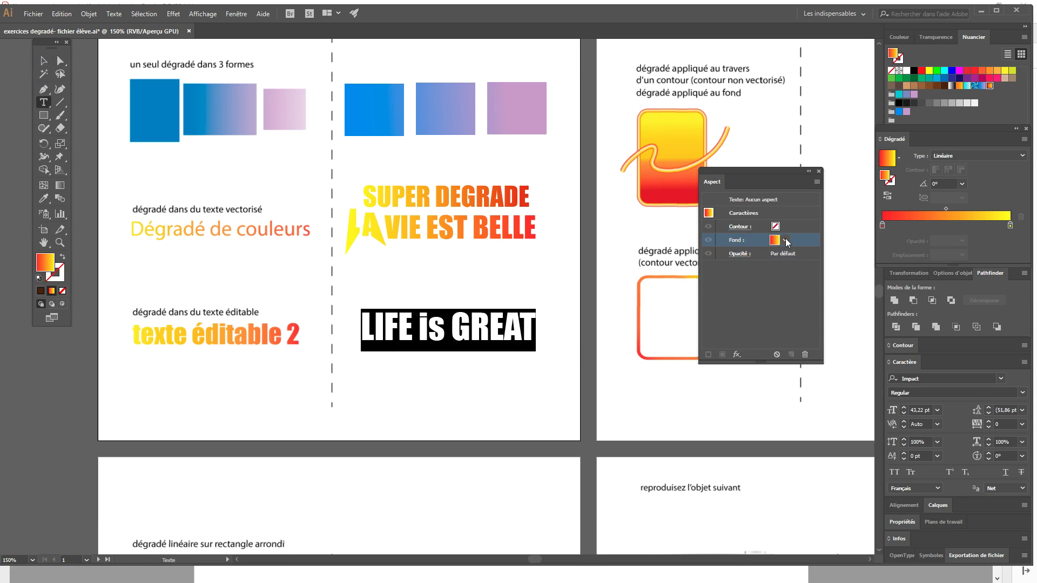
left_click(784, 240)
left_click(723, 259)
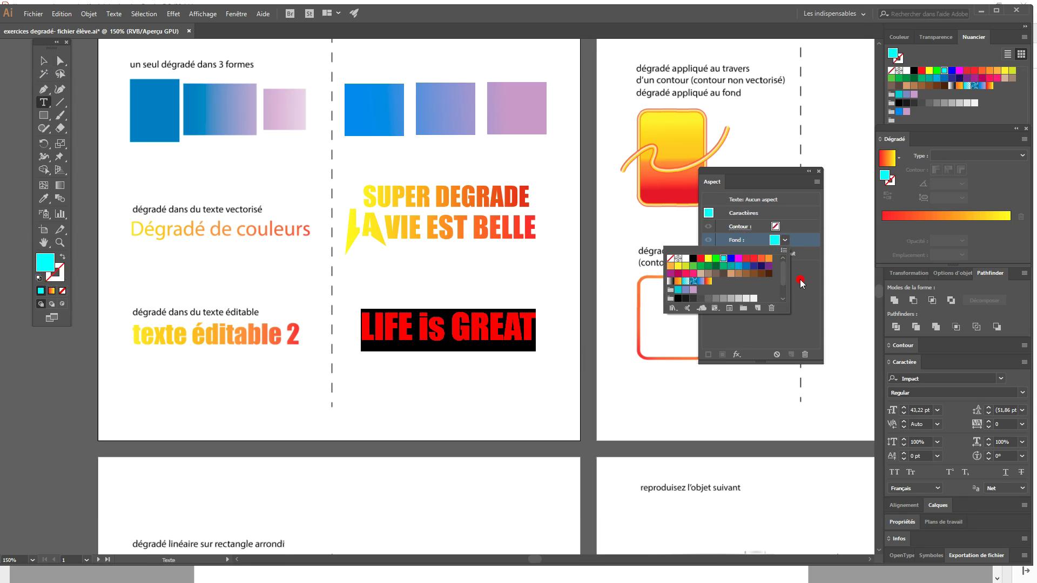
Try the red-to-yellow gradient, inspect the Caractères fill entries, and reselect the whole text object.
left_click(44, 61)
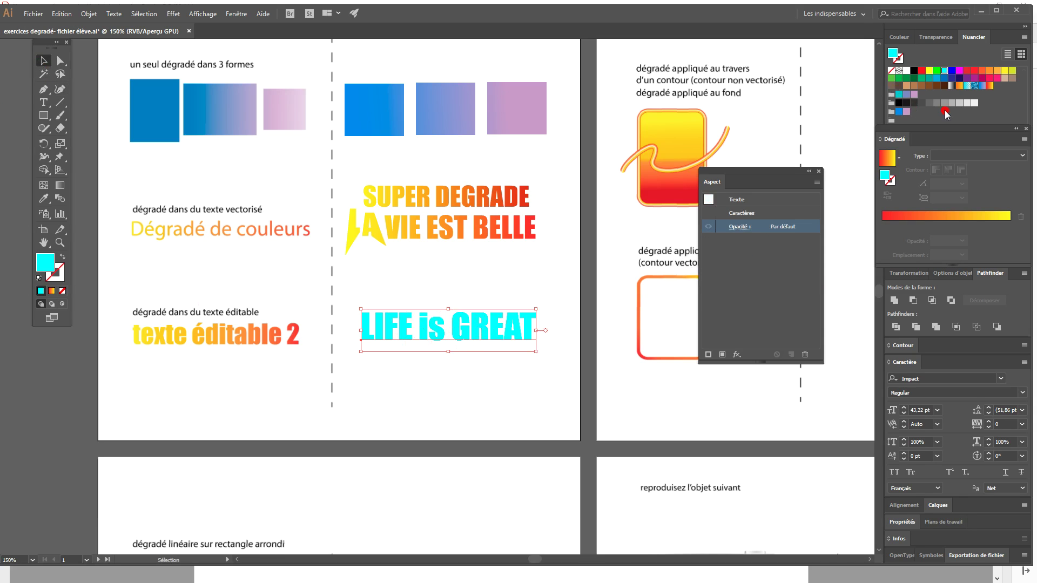
left_click(989, 86)
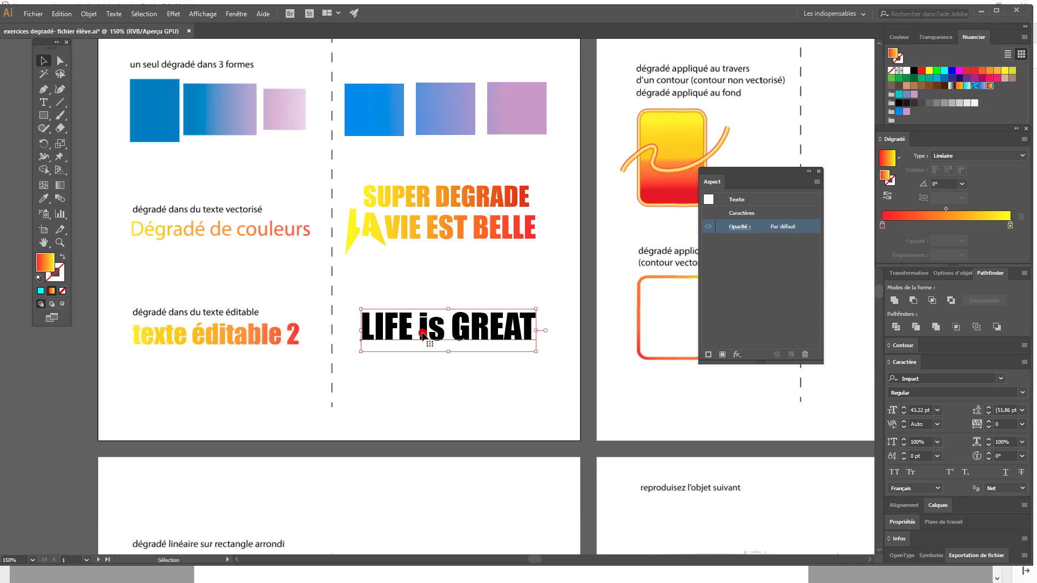
double_click(473, 334)
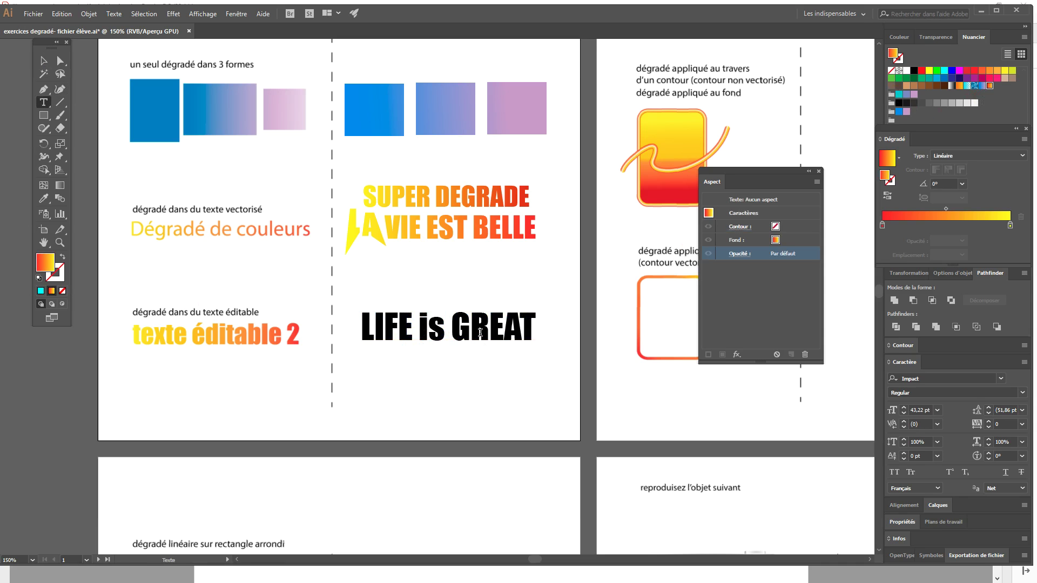
key("ctrl+a")
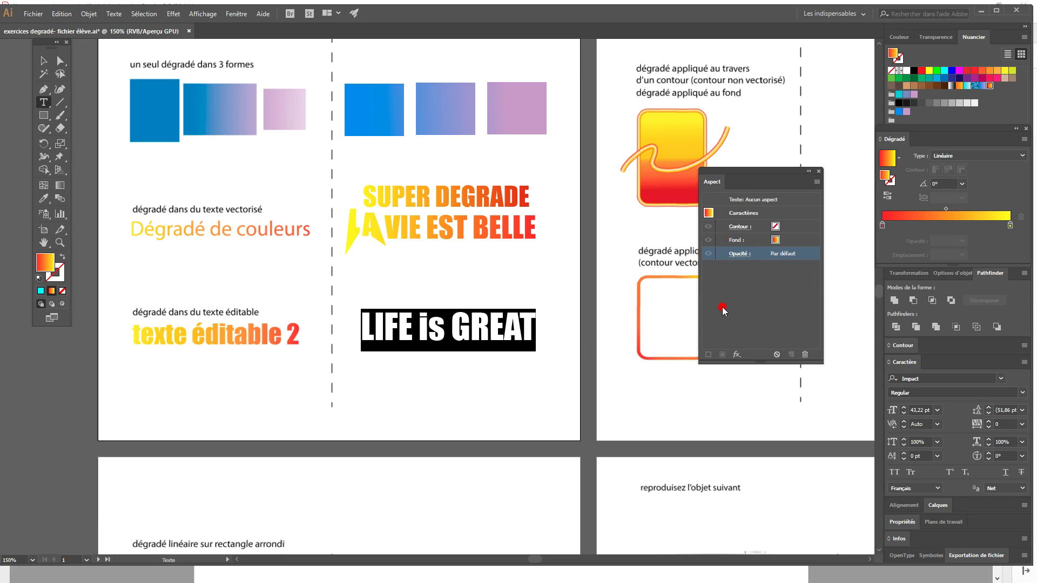
left_click(734, 237)
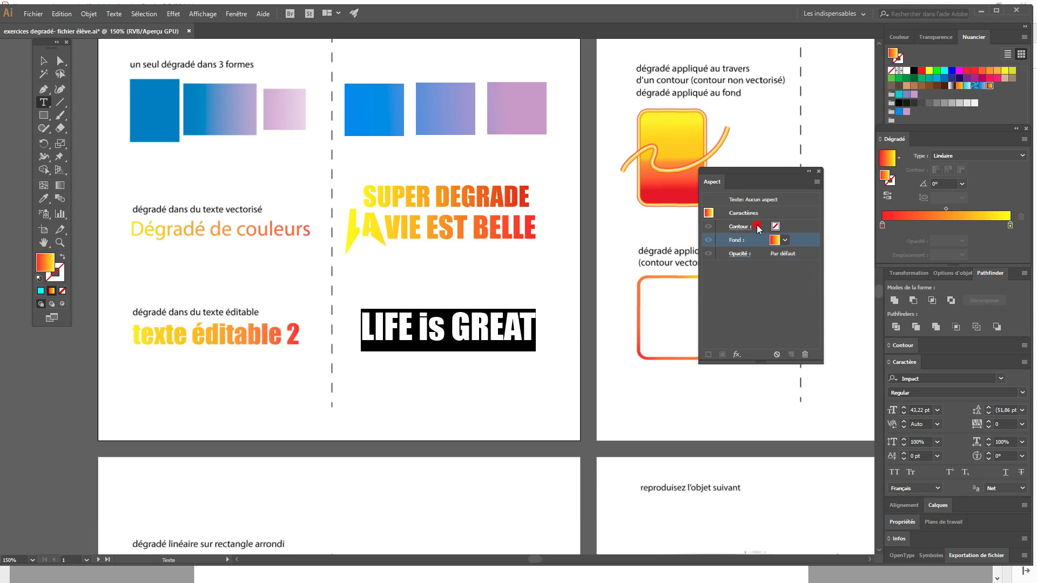
left_click(743, 213)
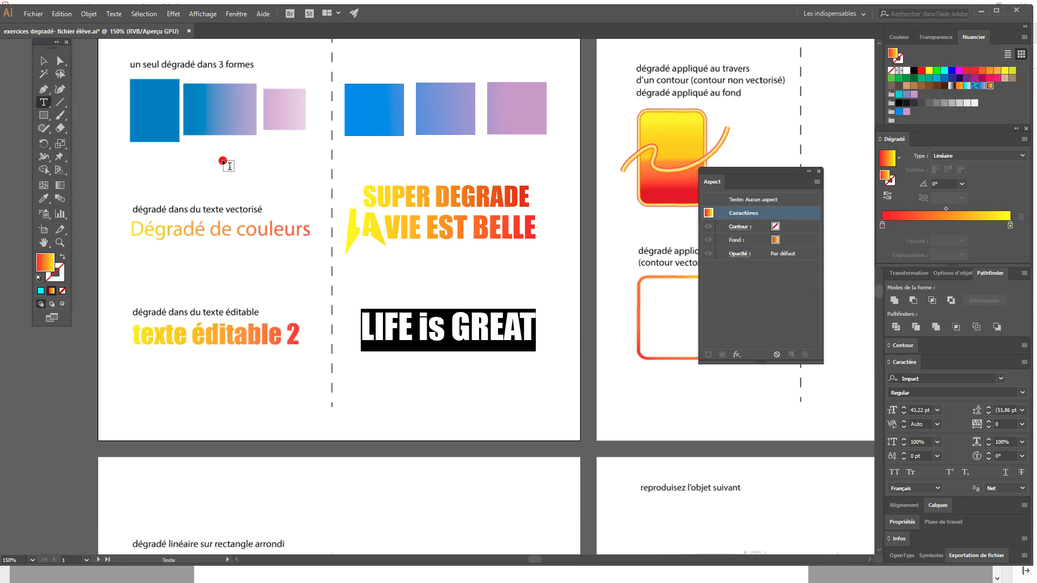
left_click(43, 61)
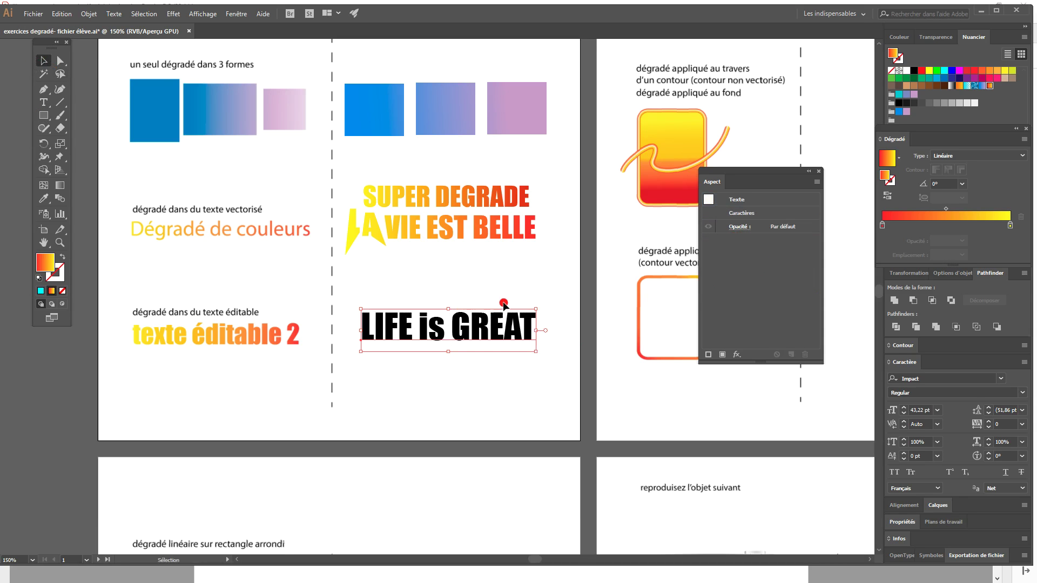
Add a new fill to LIFE is GREAT and set it to the red-to-yellow gradient swatch.
left_click_drag(432, 330, 425, 323)
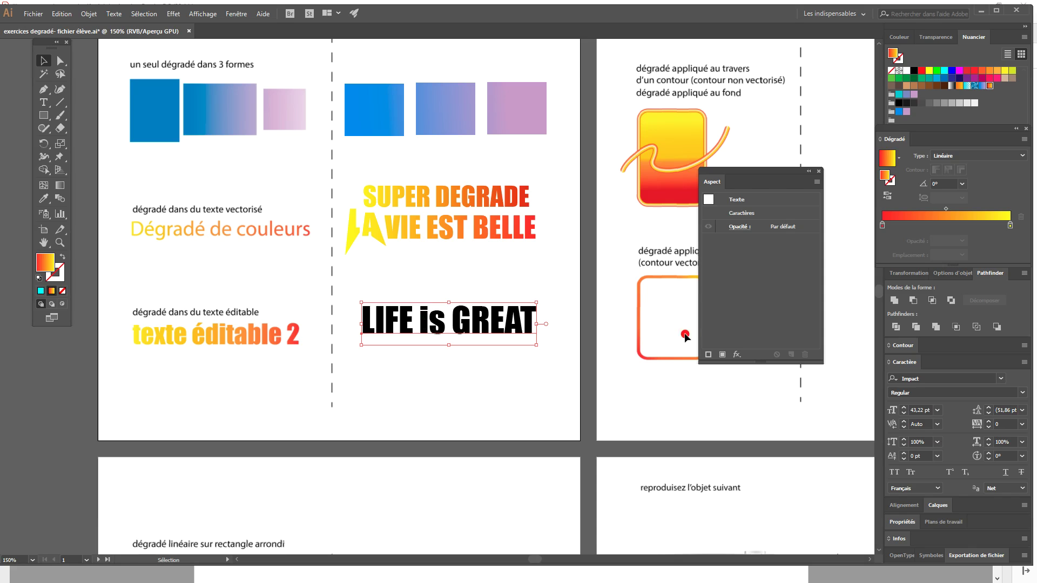
left_click(722, 354)
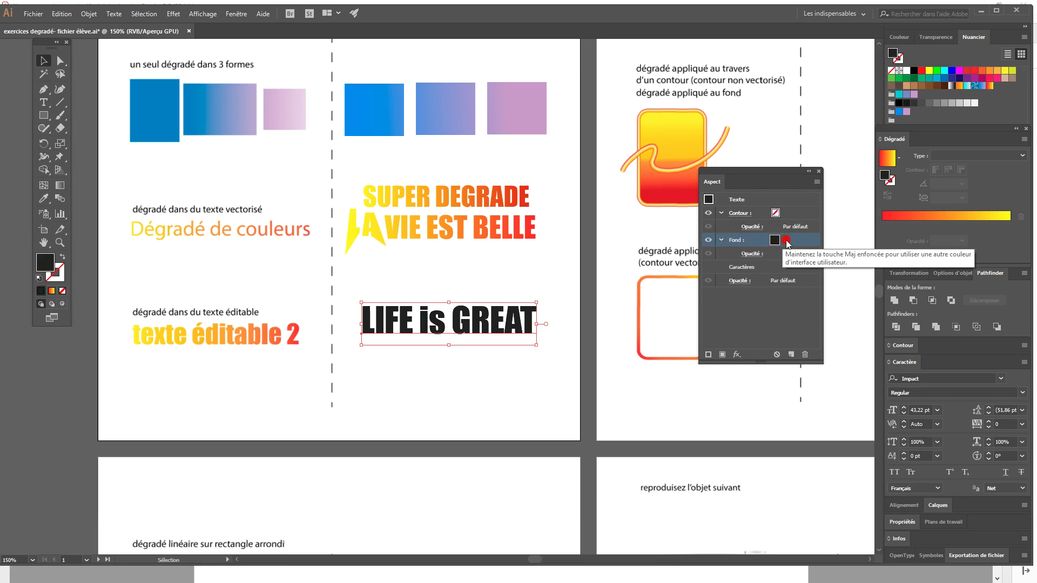
left_click(782, 240)
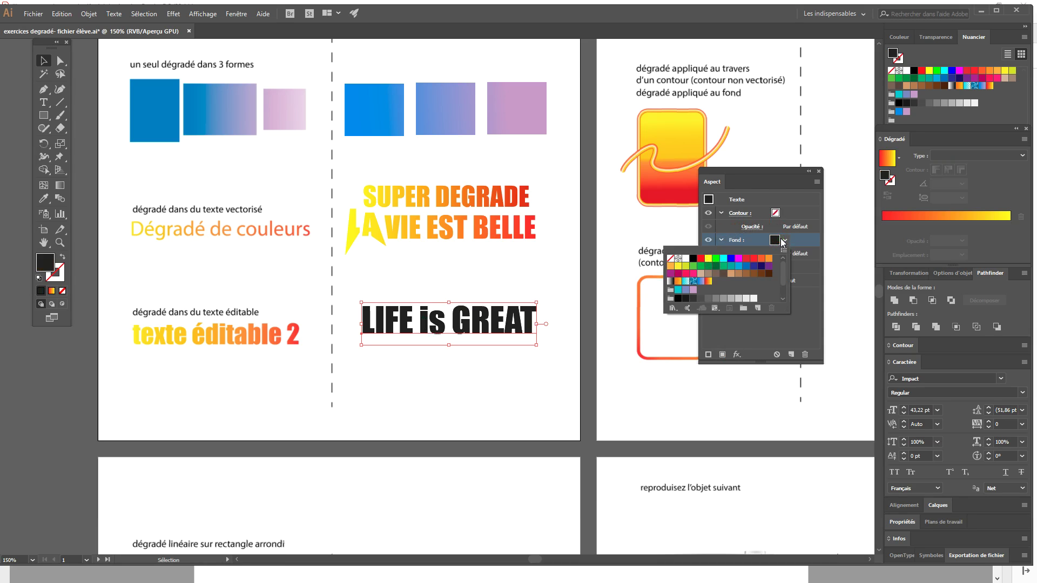
left_click(709, 281)
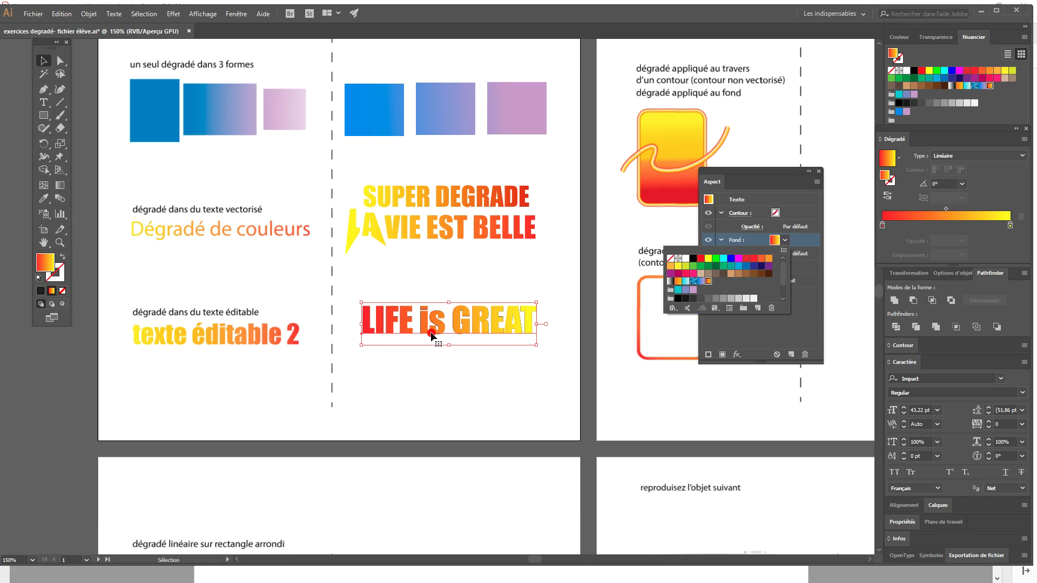
key("Escape")
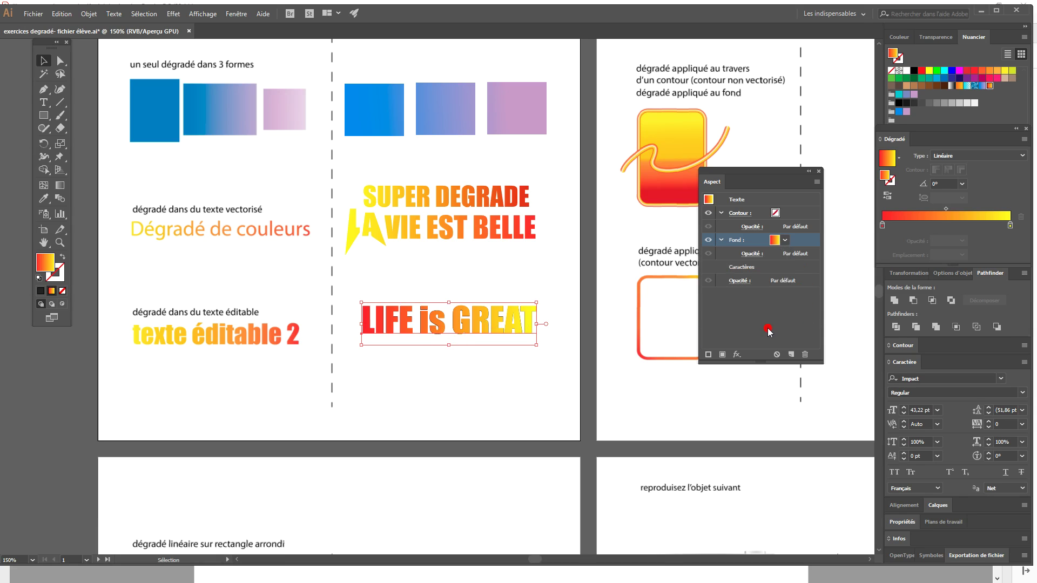
left_click(772, 332)
Nudge LIFE is GREAT down slightly and select all of its characters.
left_click_drag(480, 314, 482, 318)
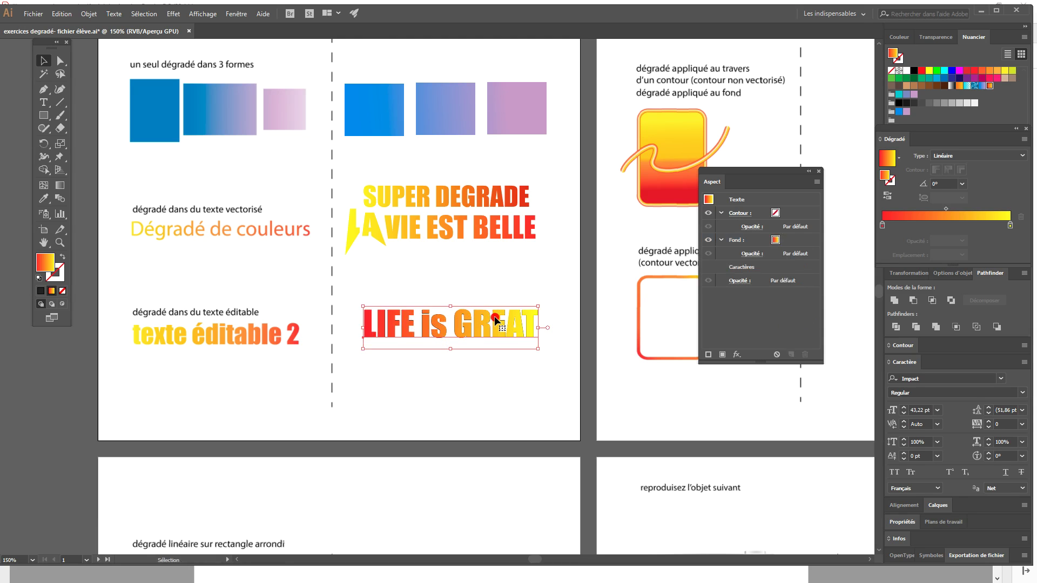
scroll(502, 343, "up", 4)
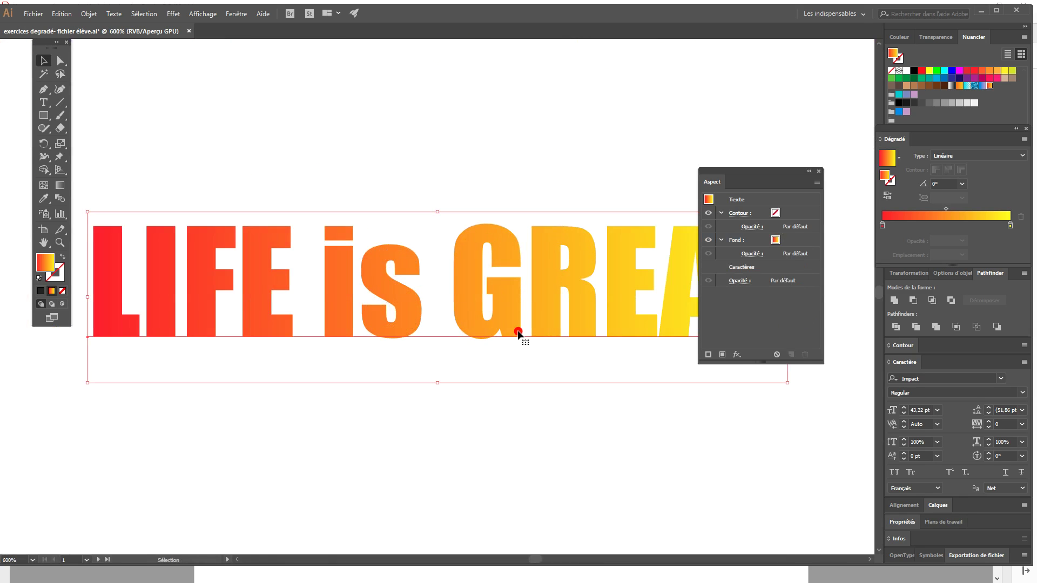
scroll(551, 293, "down", 1)
scroll(540, 290, "down", 4)
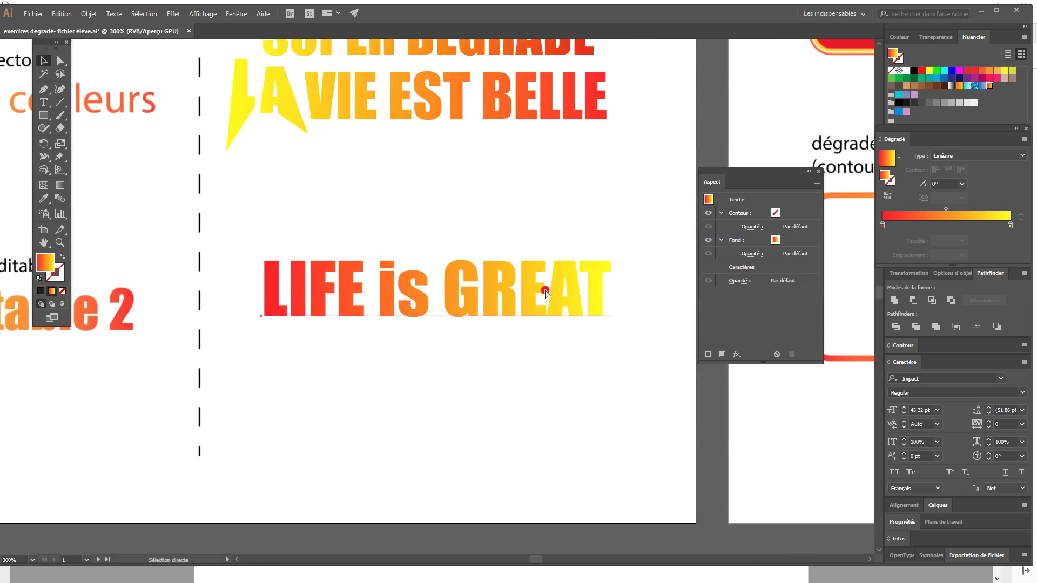
triple_click(436, 302)
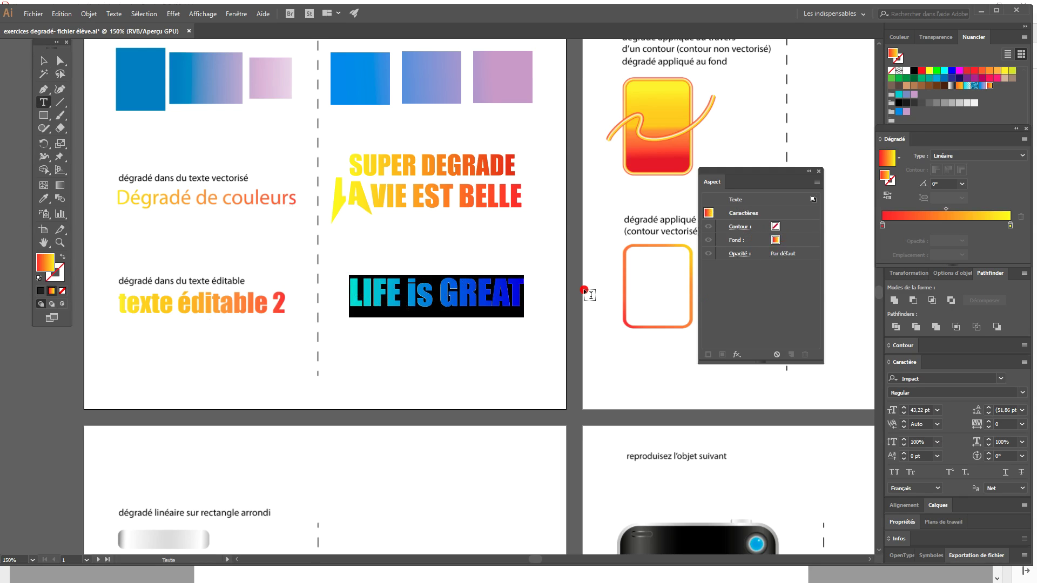
Set the LIFE is GREAT Caractères fill to None so the red-to-yellow gradient shows.
left_click(475, 293)
left_click_drag(522, 289, 329, 290)
left_click(735, 240)
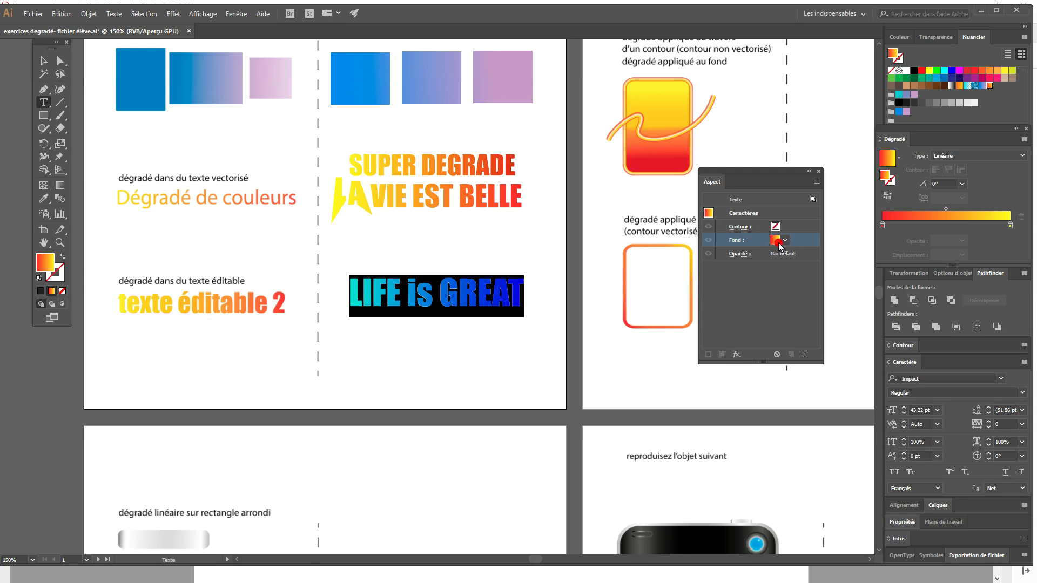
left_click(743, 215)
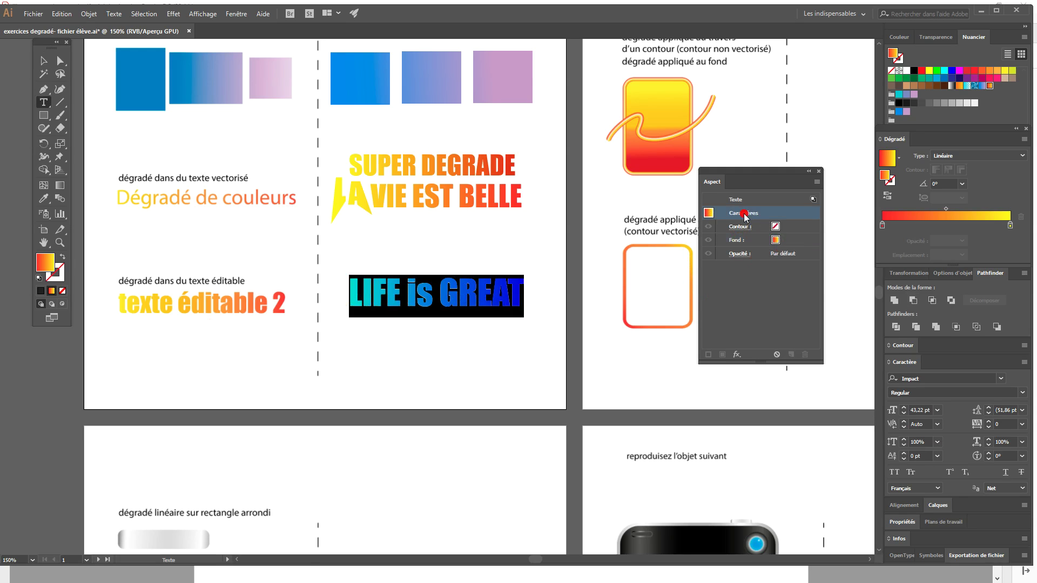
left_click(738, 254)
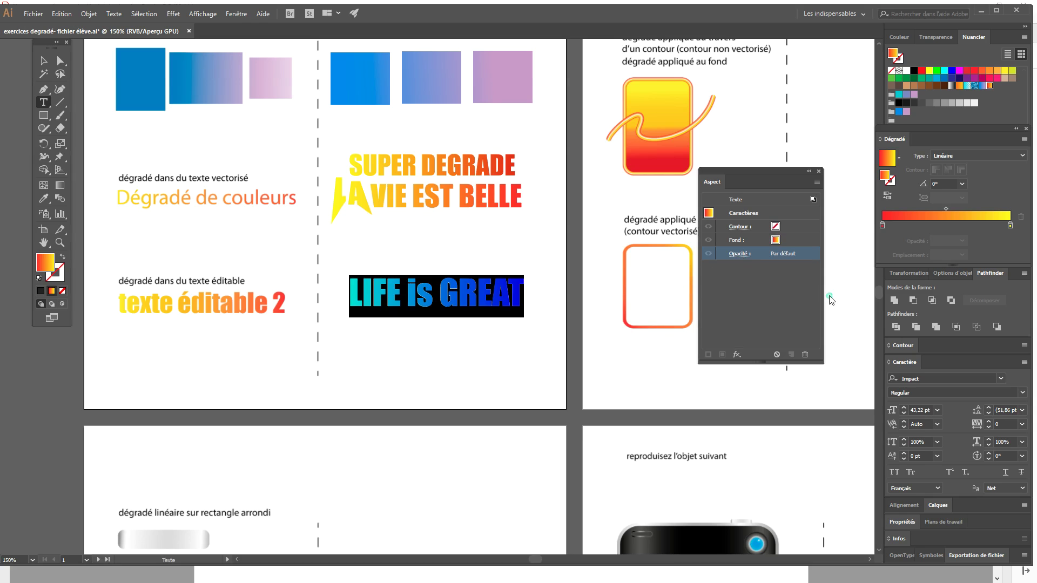
left_click(743, 240)
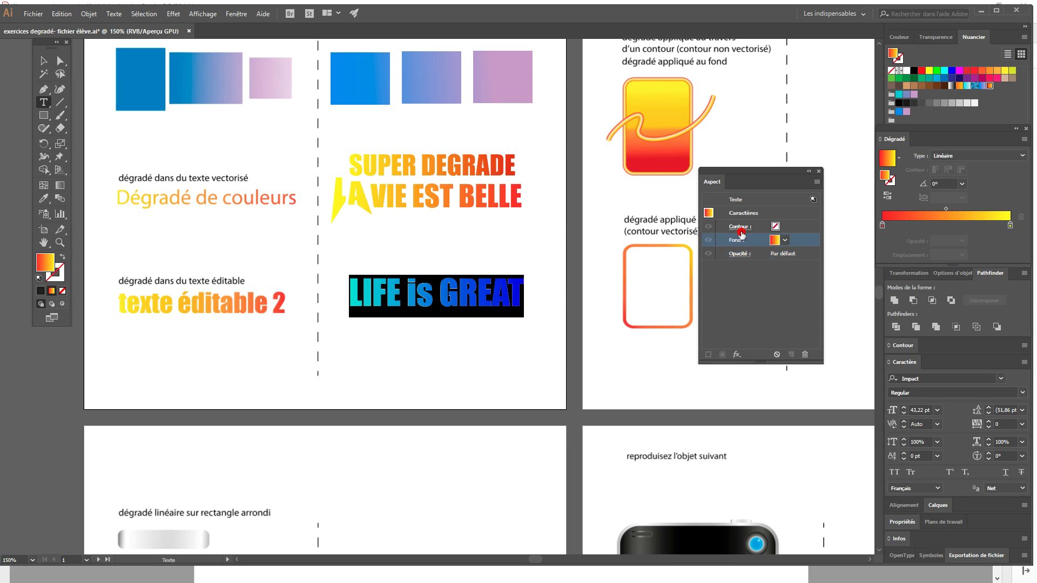
left_click(749, 229)
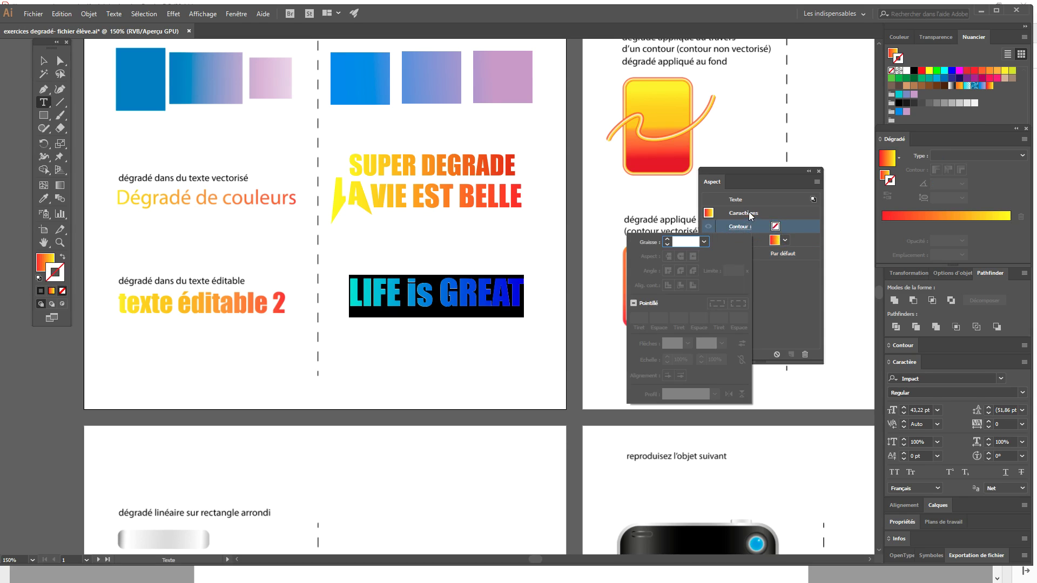
left_click(748, 212)
left_click(747, 240)
left_click(785, 240)
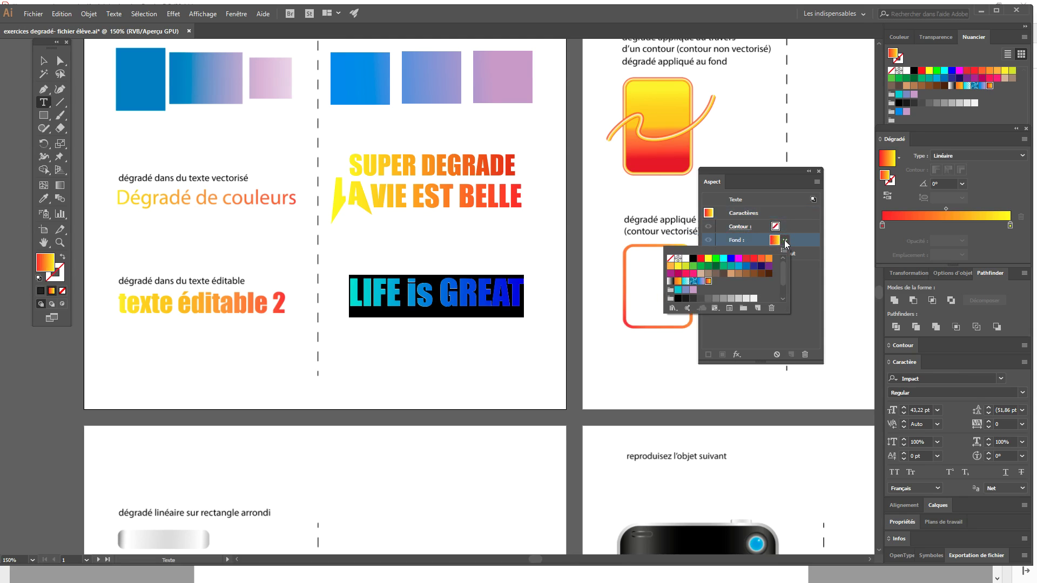
left_click(693, 259)
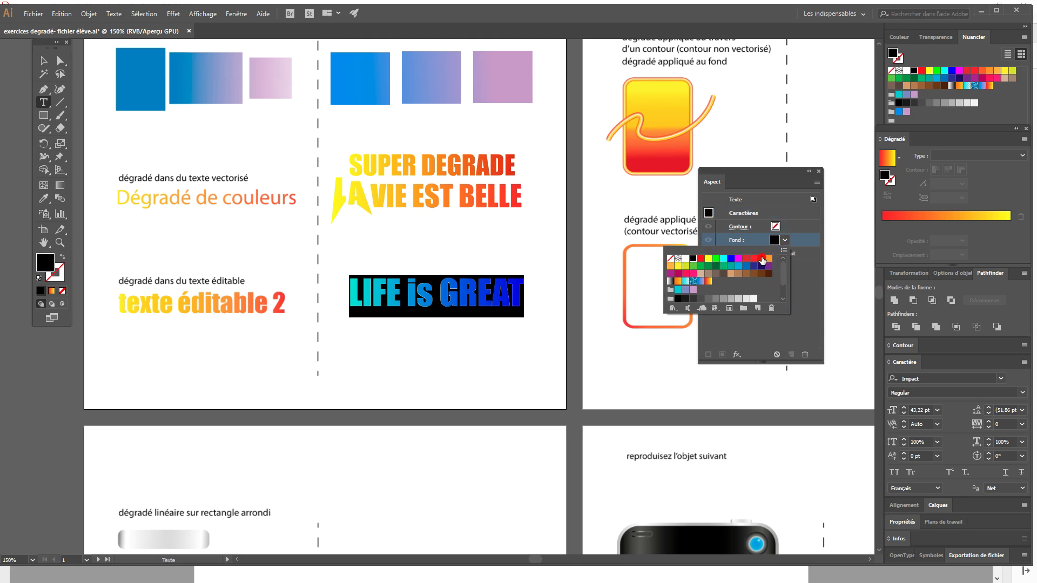
left_click(670, 258)
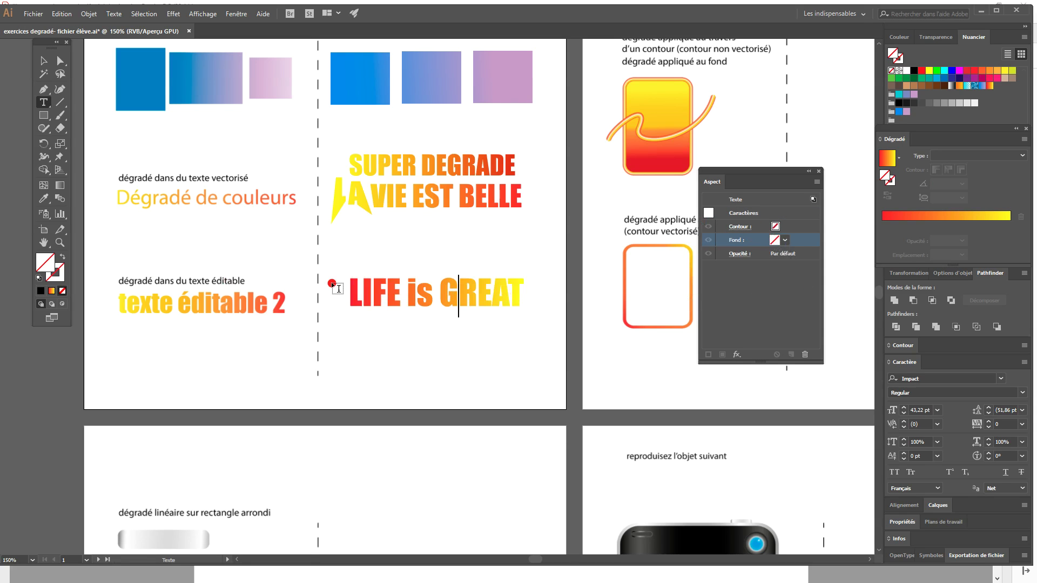
Select the whole LIFE is GREAT text object and delete it.
triple_click(383, 281)
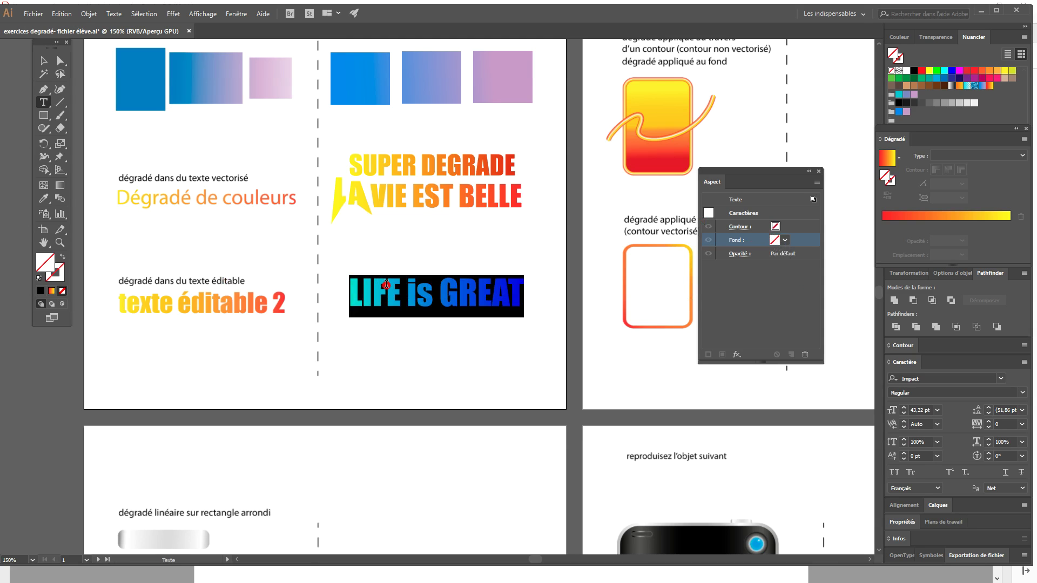
left_click(43, 61)
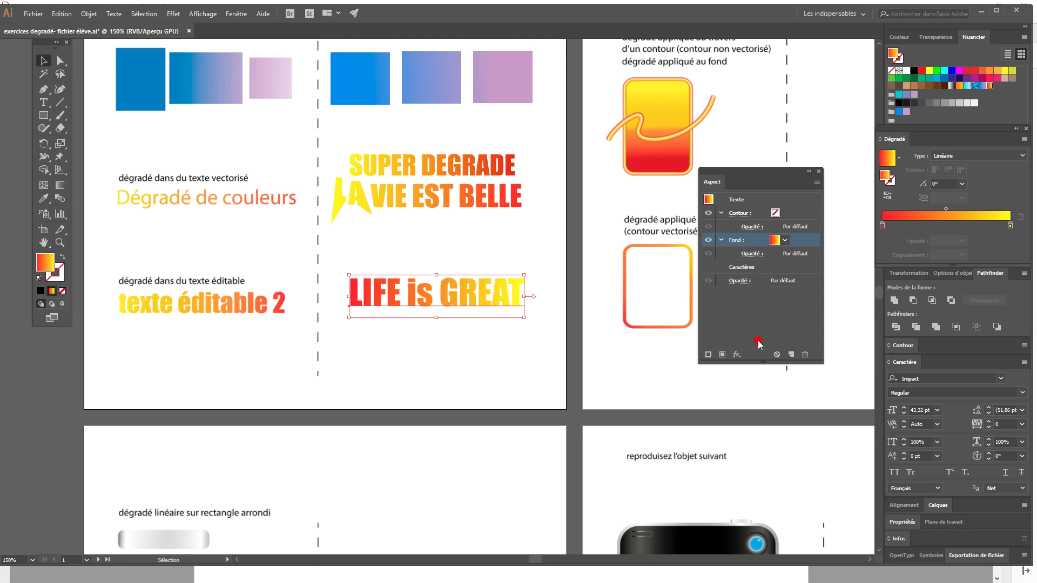
left_click_drag(472, 294, 473, 303)
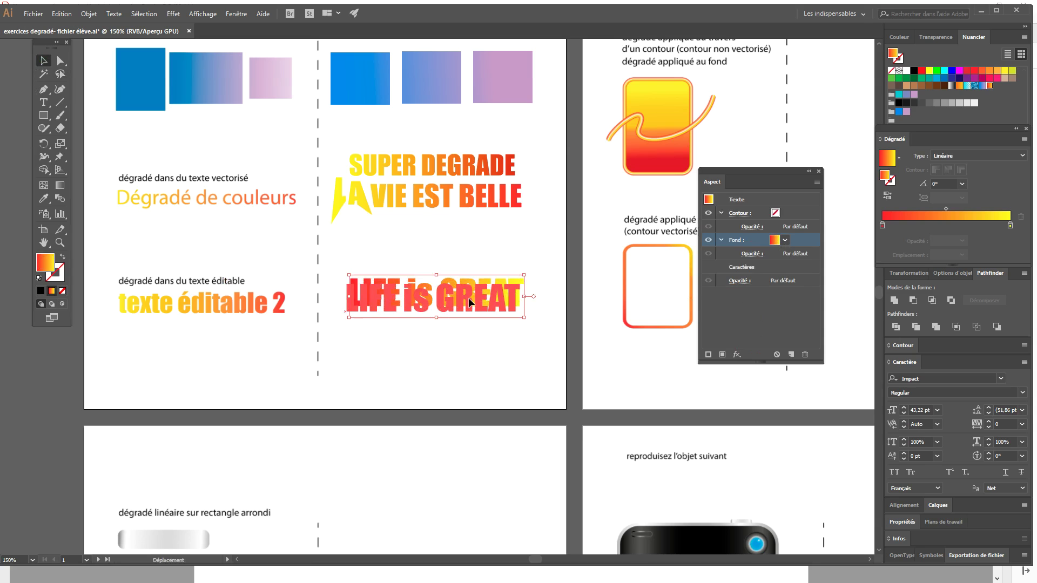
left_click(464, 312)
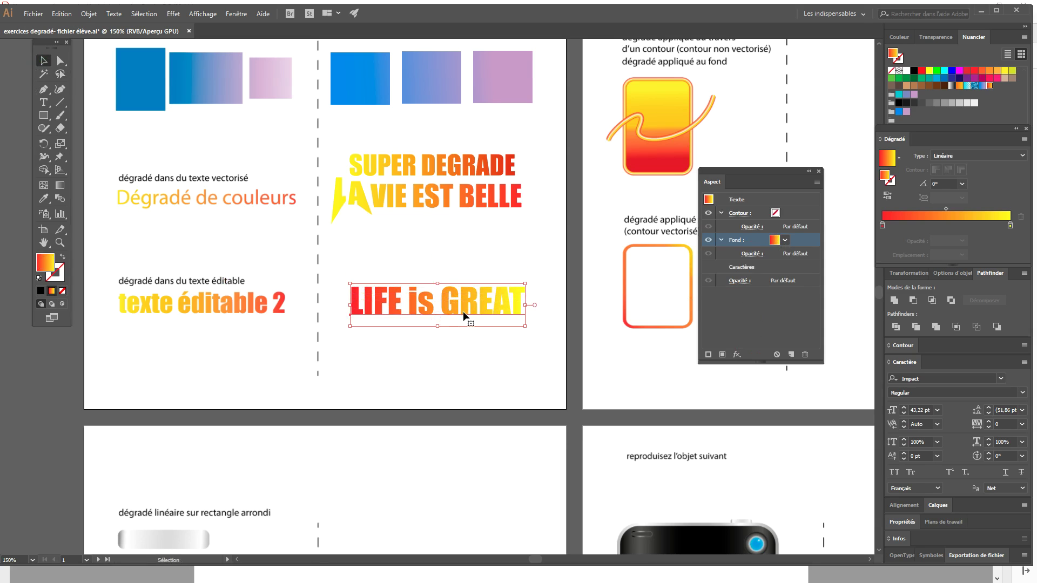
left_click(412, 348)
left_click(497, 296)
key("Delete")
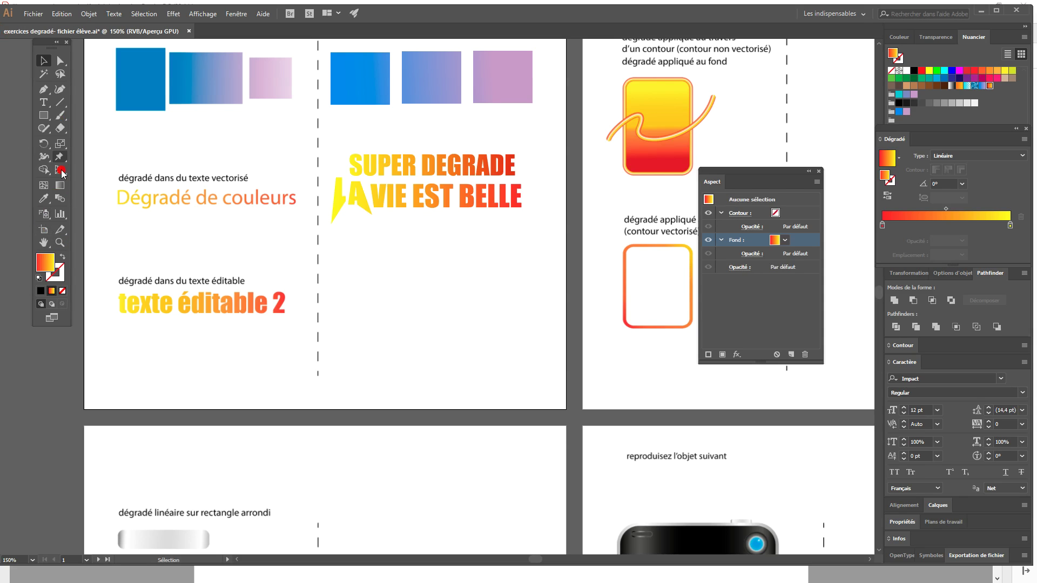
Type 'OH YEAH' on the artboard and scale it up by a corner handle.
left_click(42, 105)
left_click(345, 284)
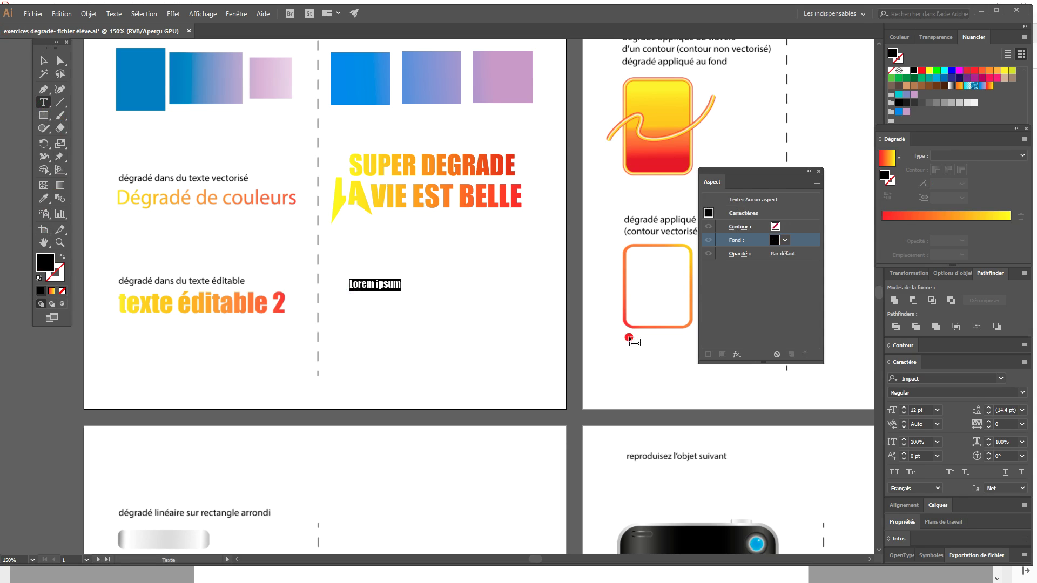
type("0")
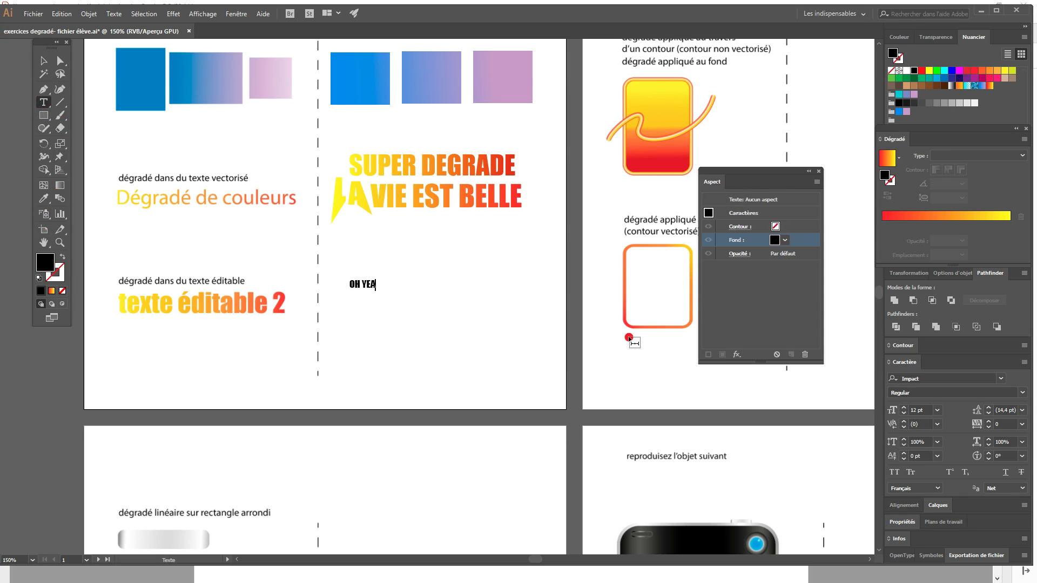
left_click(43, 61)
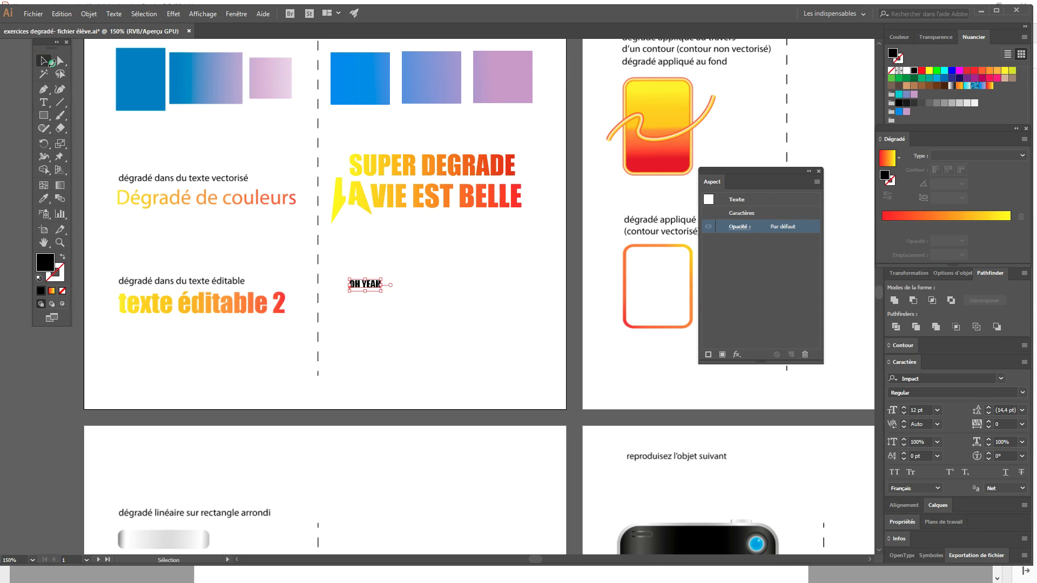
left_click_drag(379, 290, 530, 348)
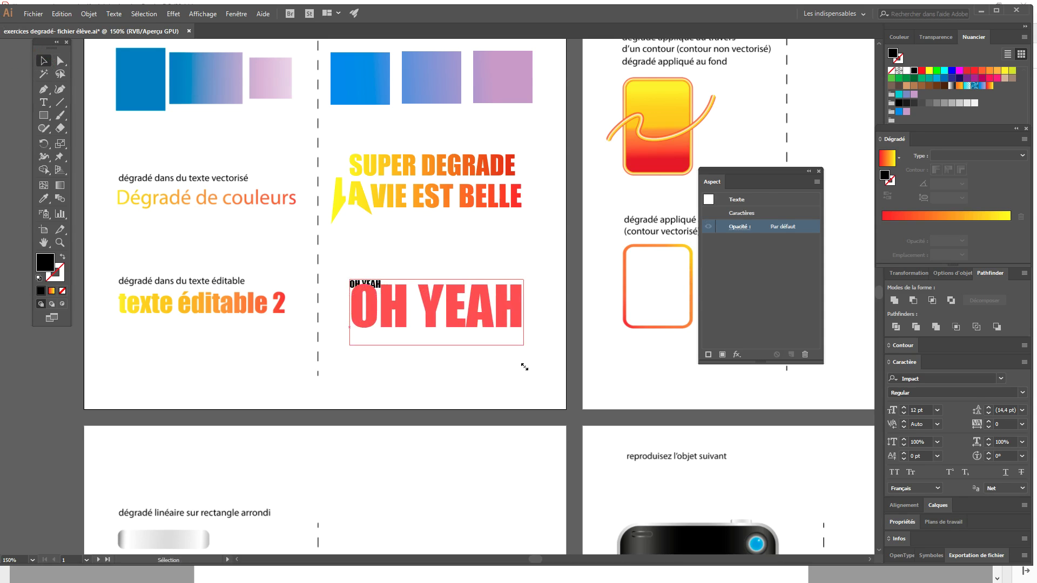
left_click_drag(521, 311, 521, 303)
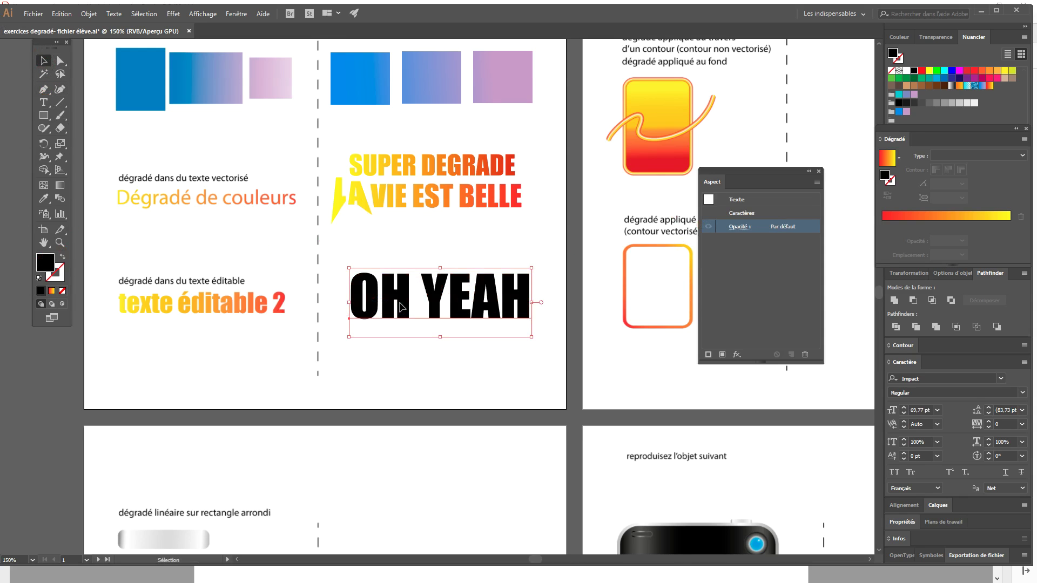
Set the OH YEAH character fill to [None] in the Aspect panel.
left_click(44, 102)
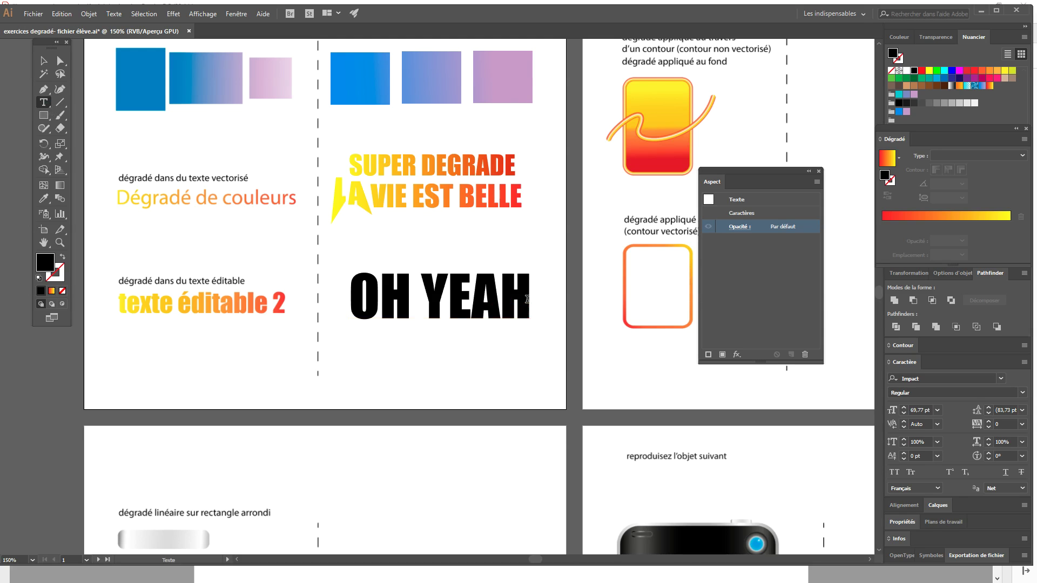
left_click_drag(527, 300, 363, 306)
left_click(777, 241)
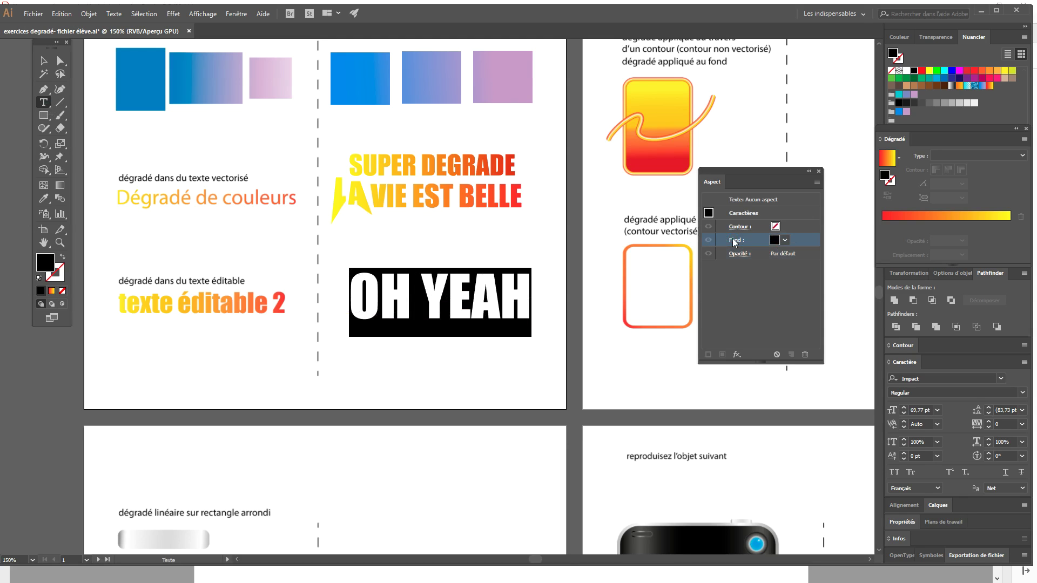
left_click(784, 240)
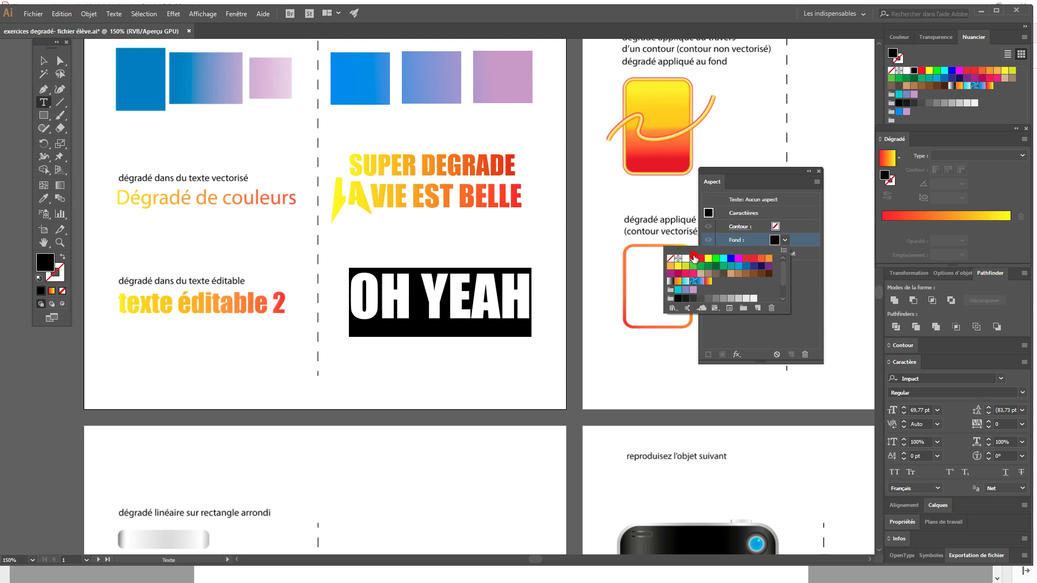
left_click(666, 259)
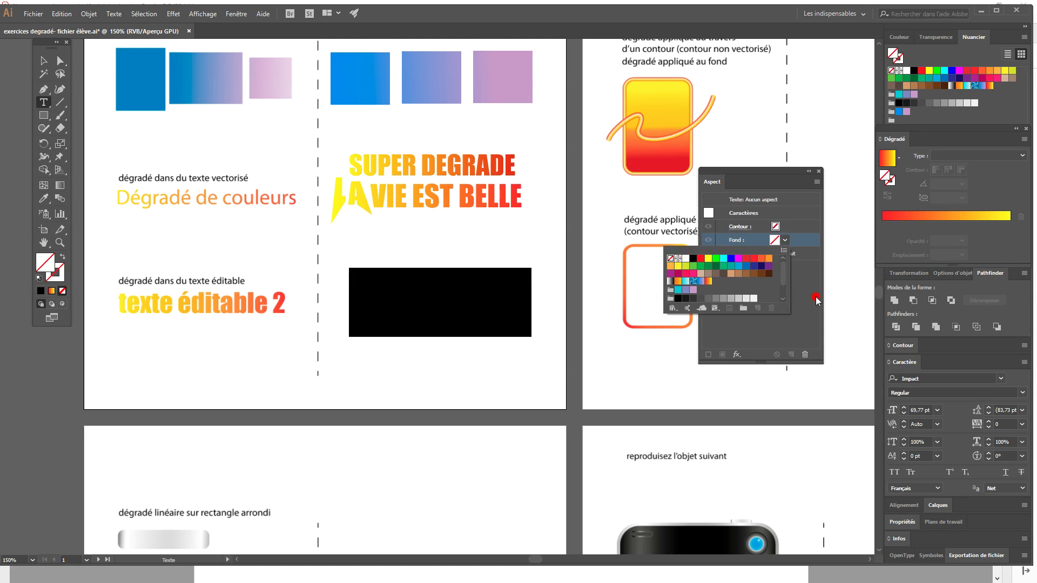
key("Escape")
key("Escape")
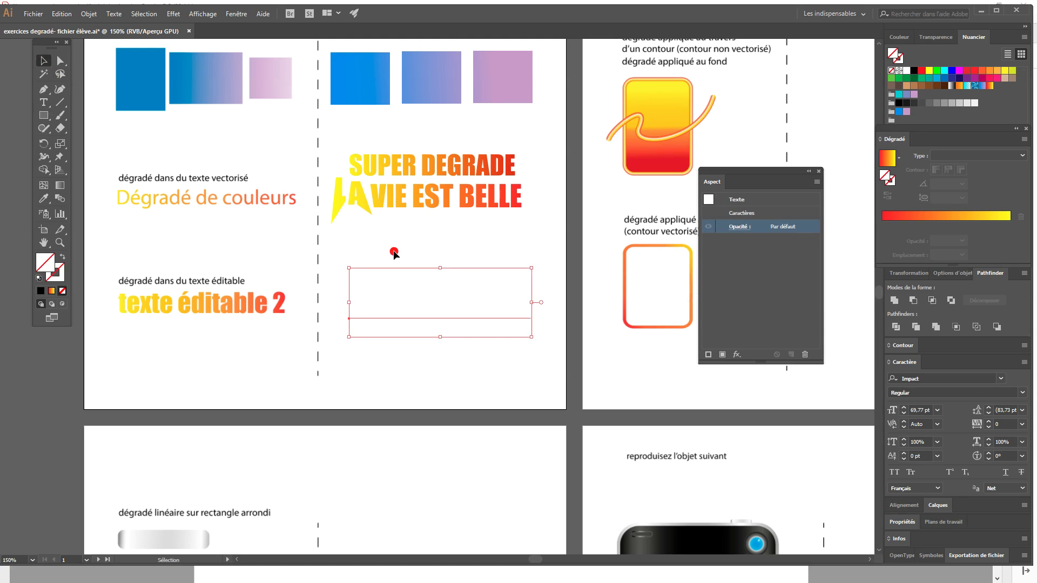
Add a new fill to the OH YEAH text object using the red-to-yellow gradient swatch.
left_click(722, 355)
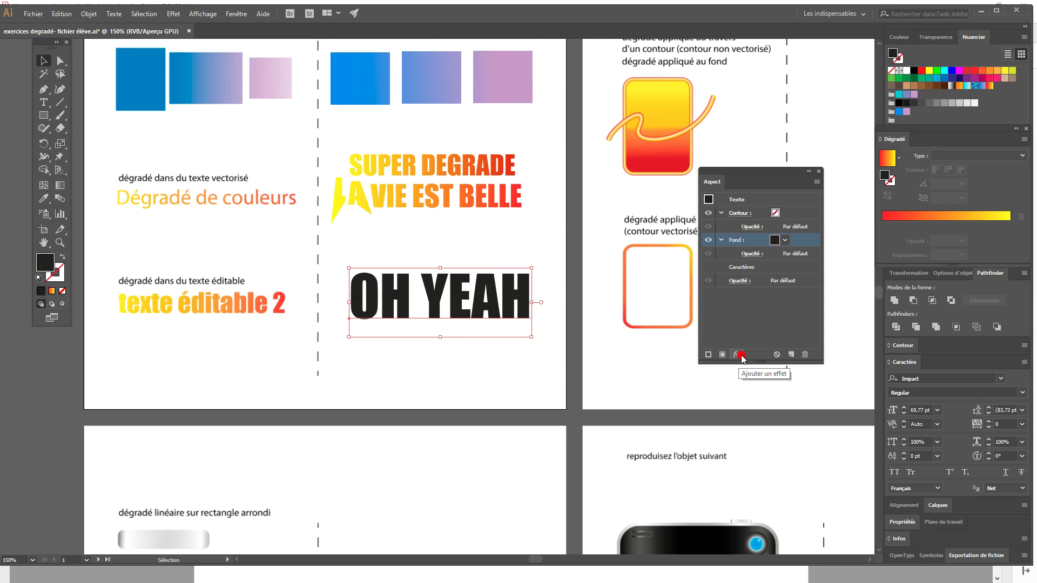
left_click(780, 239)
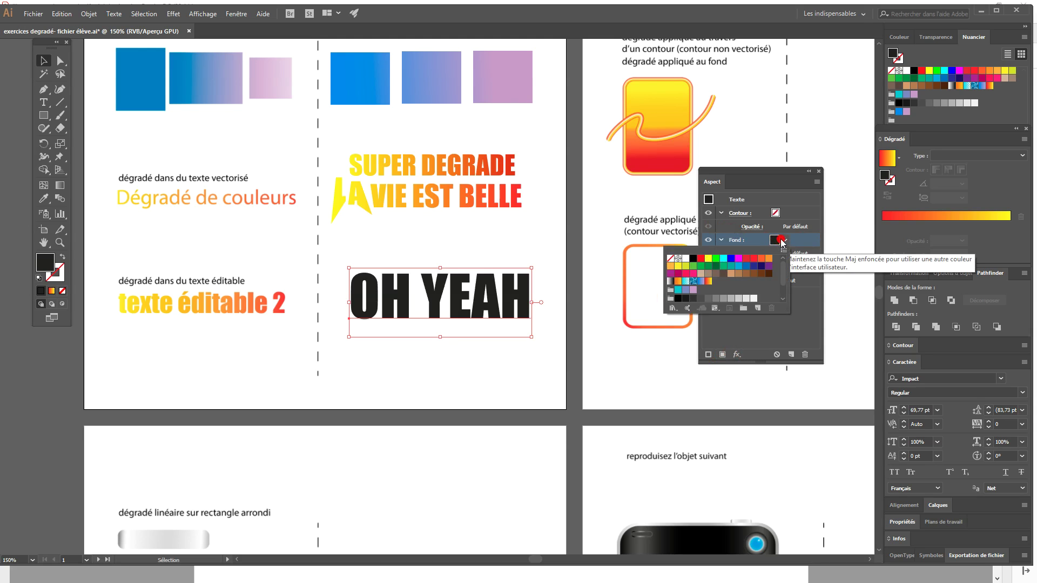
left_click(708, 281)
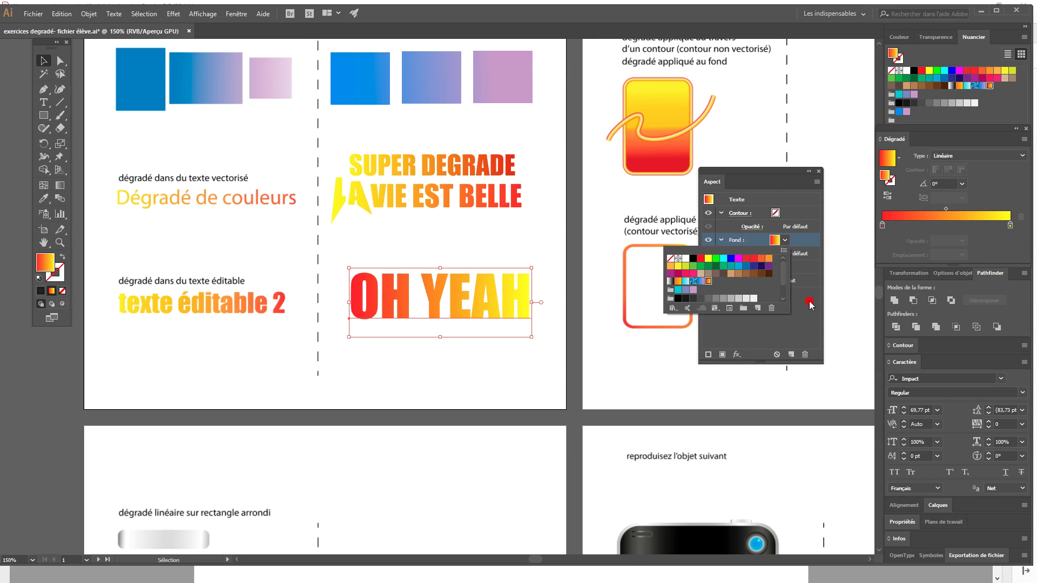
left_click(780, 323)
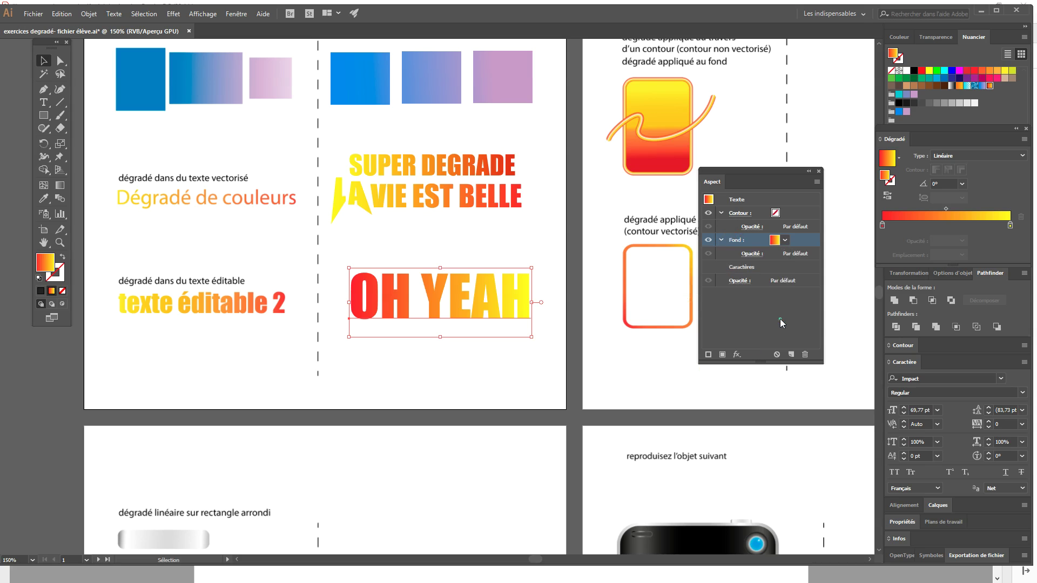
Nudge the gradient OH YEAH text into position on the page.
left_click_drag(433, 302, 435, 295)
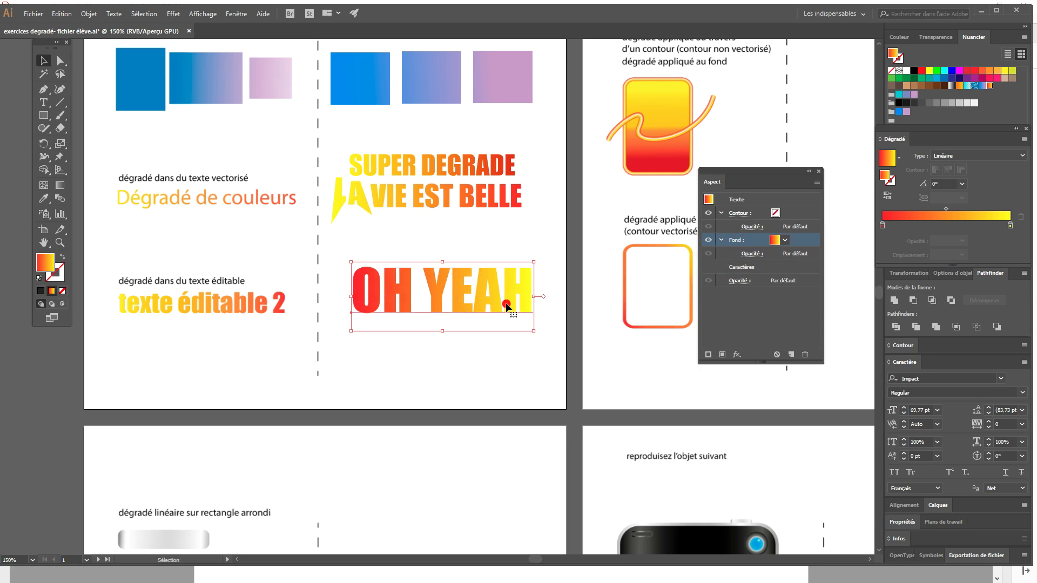
left_click(478, 302)
left_click(20, 142)
left_click_drag(516, 292, 511, 299)
left_click(802, 255)
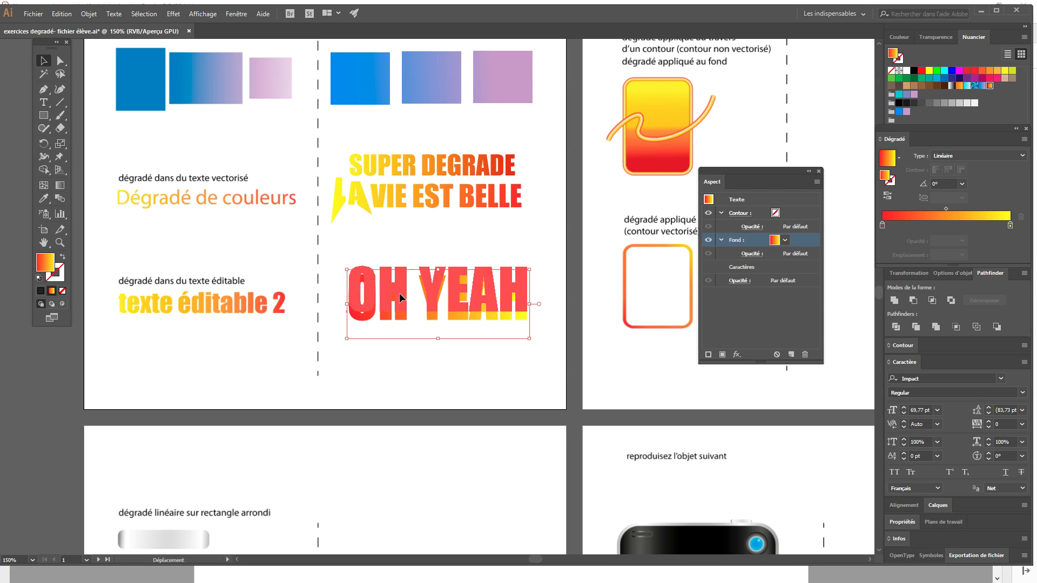
left_click(393, 318)
Undo the gradient, then apply red-to-yellow as the OH YEAH character fill.
key("a")
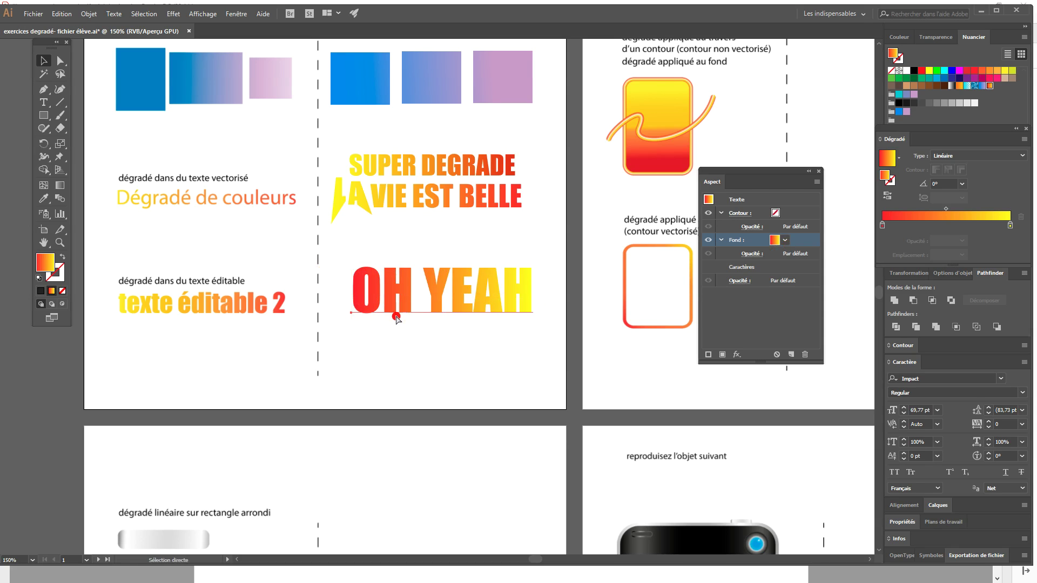
left_click(394, 317)
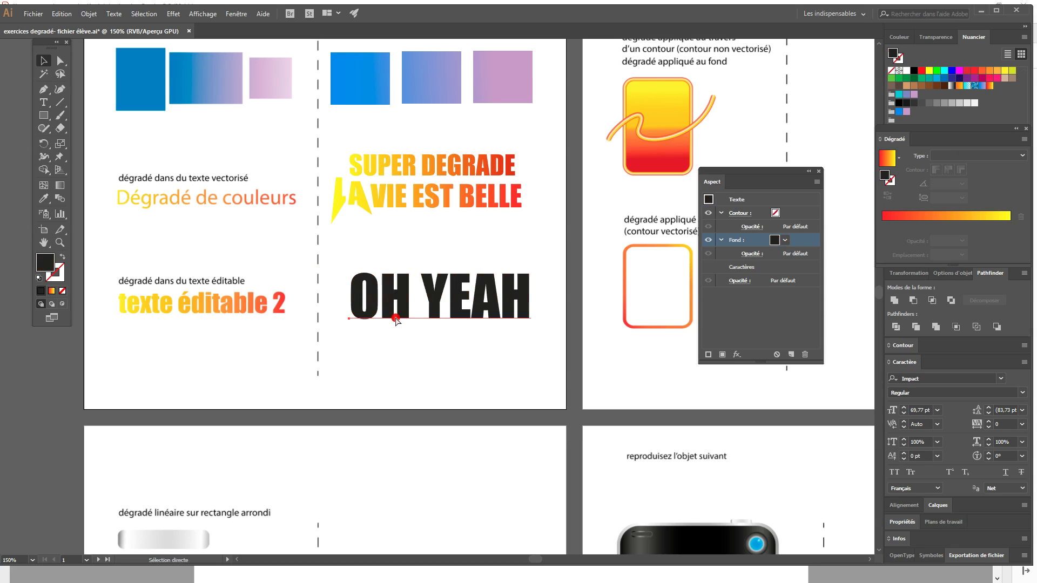
double_click(488, 296)
key("ctrl+a")
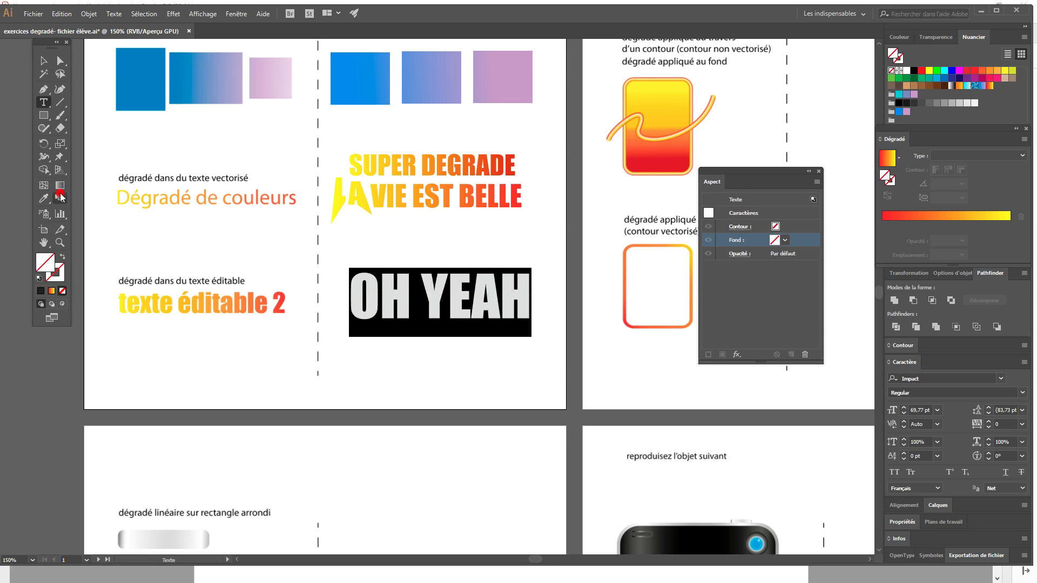
left_click(785, 240)
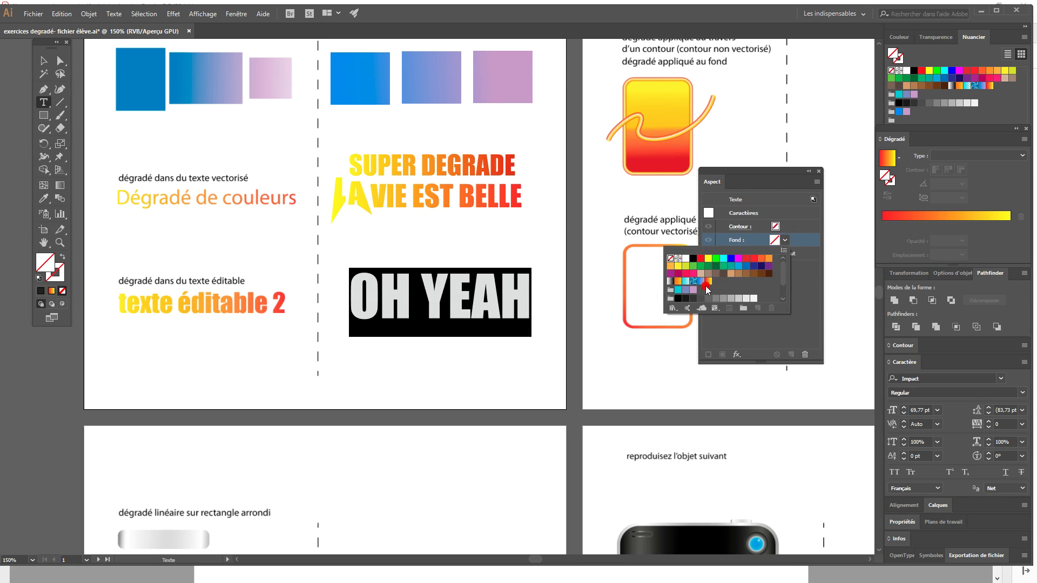
left_click(708, 281)
left_click(494, 296)
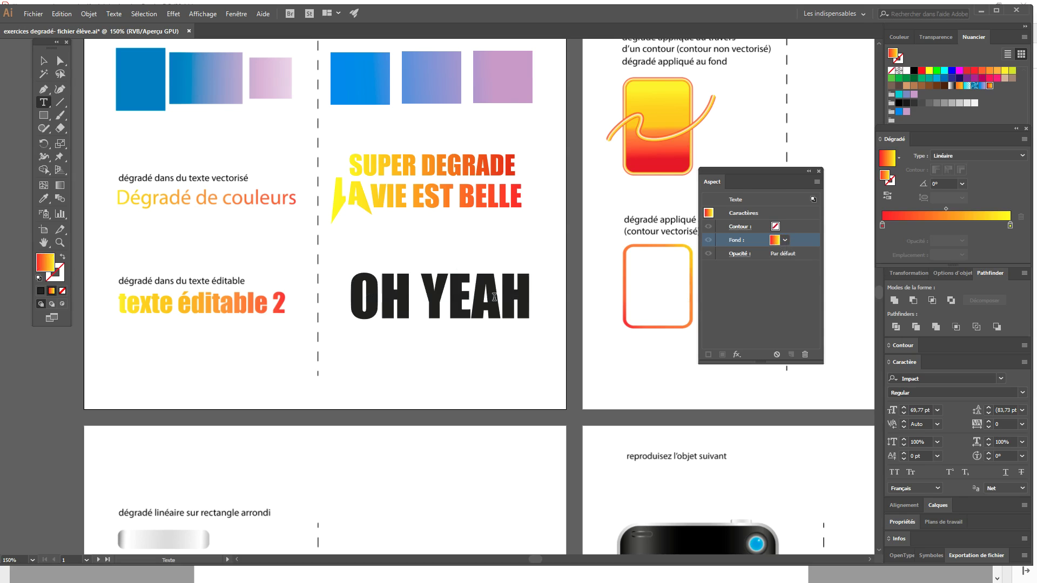
Remove the OH YEAH character fill and deselect the text.
left_click_drag(520, 295, 332, 284)
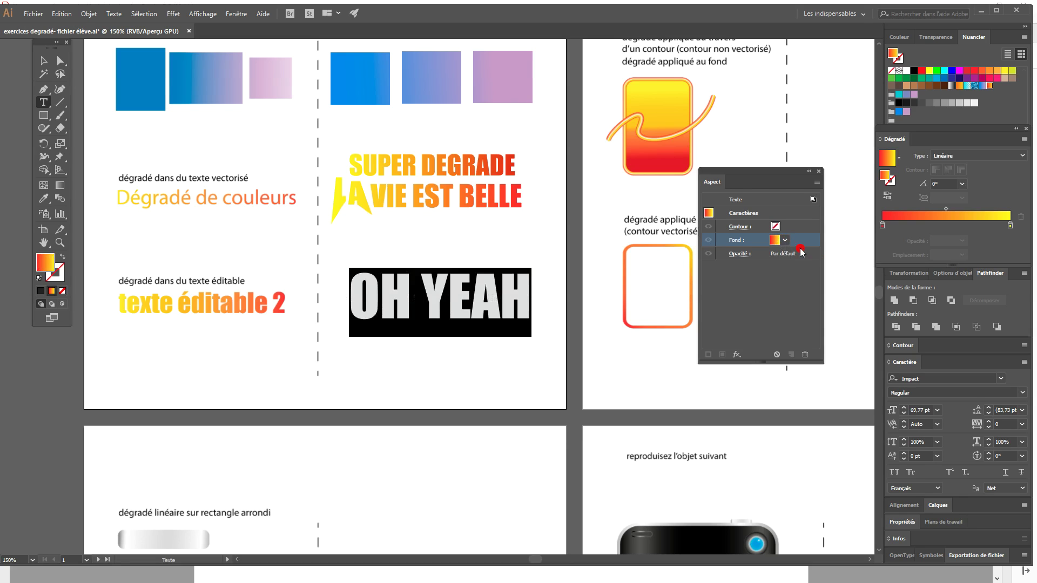
left_click(786, 241)
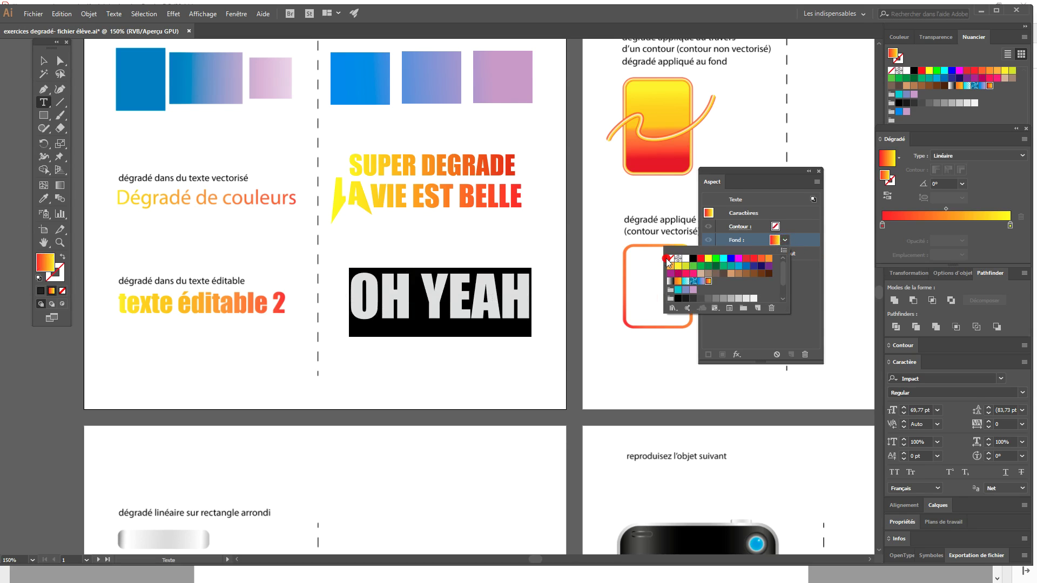
left_click(670, 259)
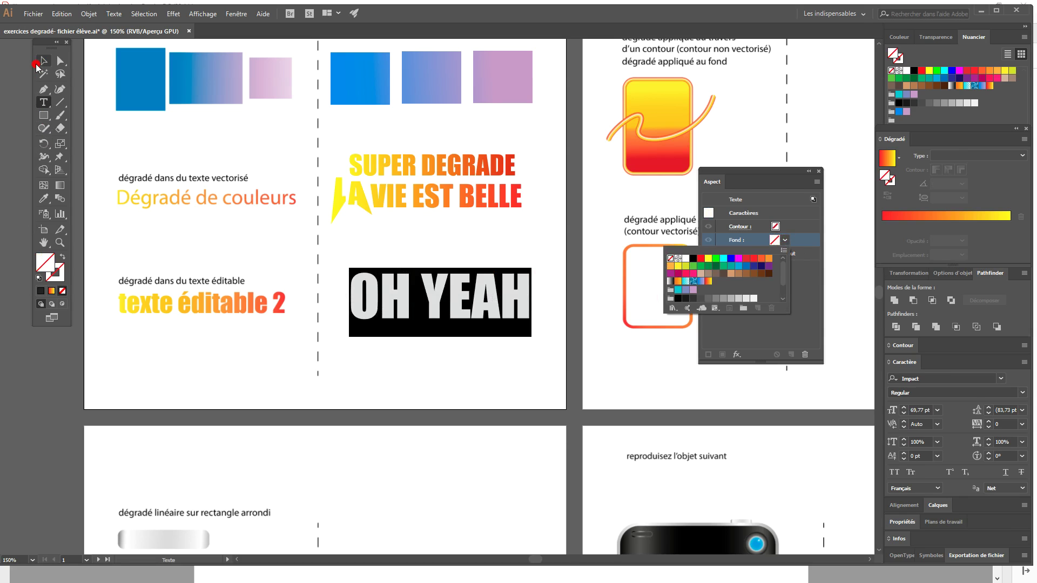
left_click(45, 62)
left_click(435, 380)
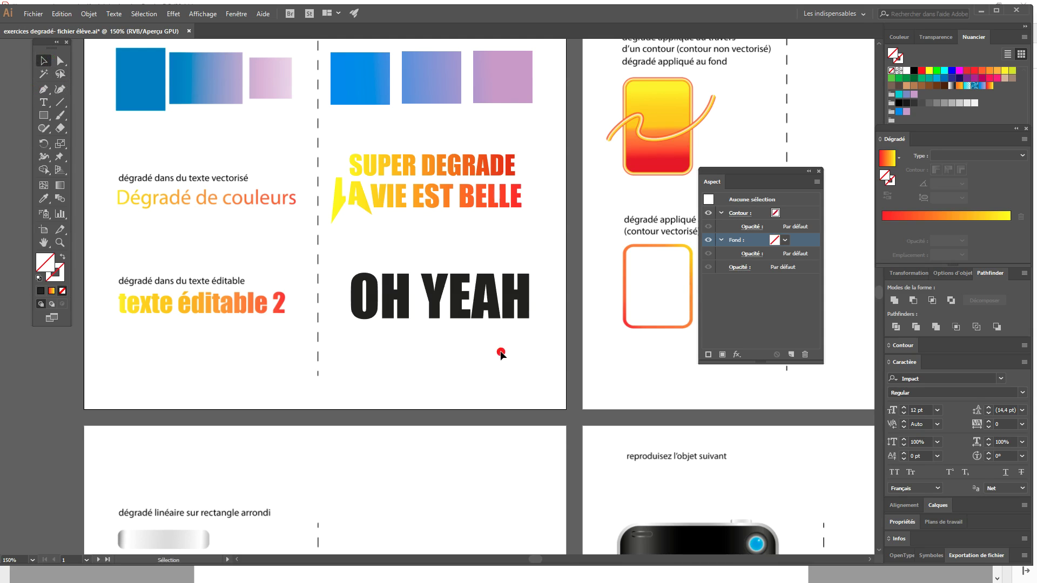
Give the OH YEAH text object a new red-to-yellow gradient fill and nudge it up-left.
left_click(487, 303)
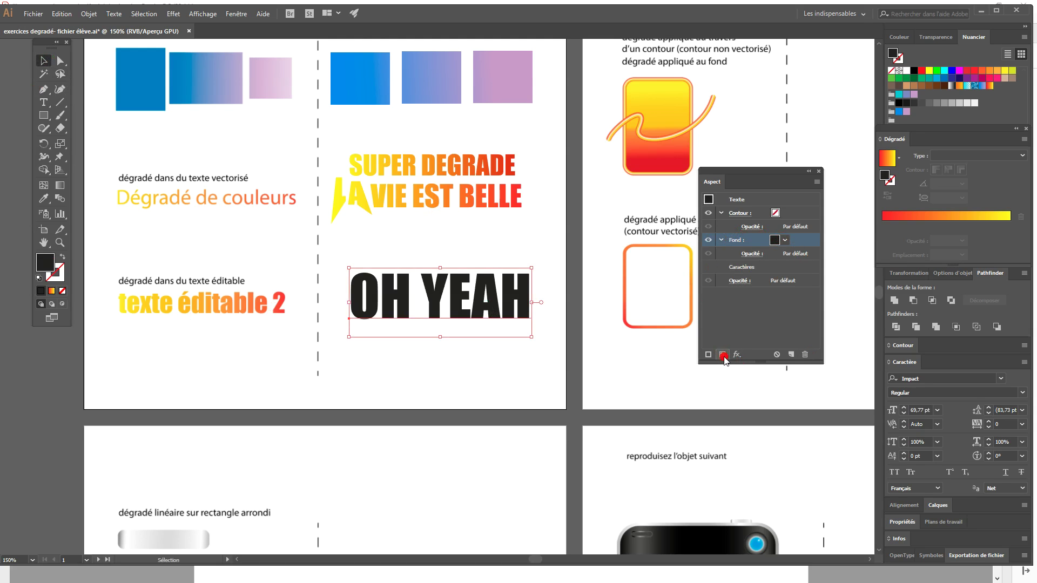
left_click(789, 242)
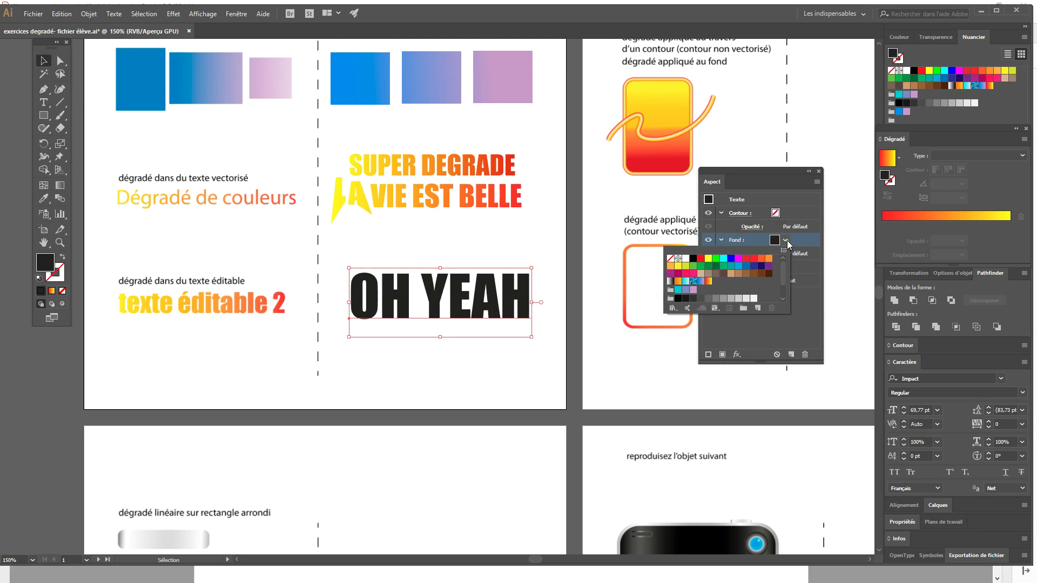
left_click(708, 281)
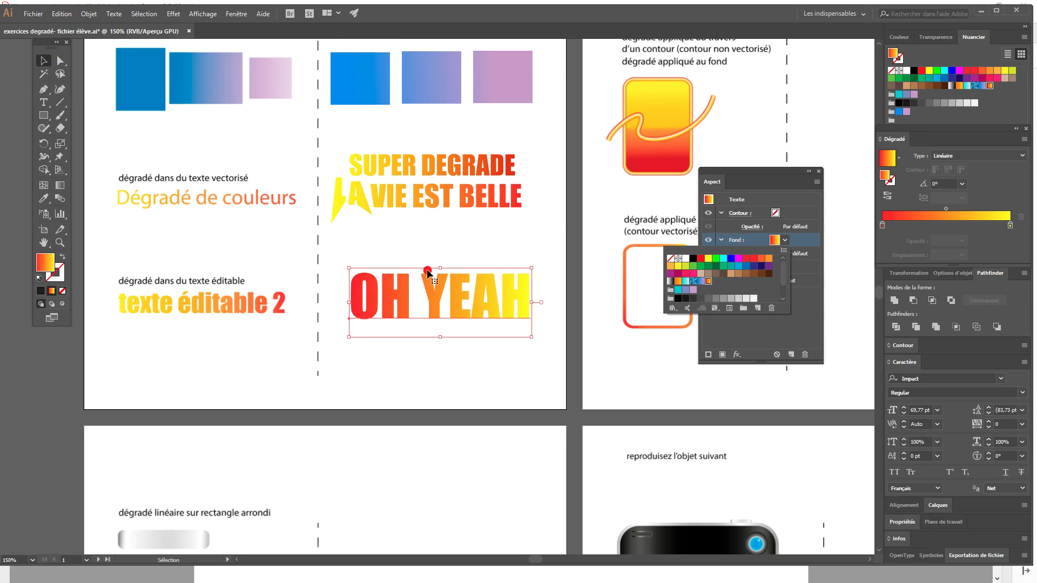
left_click_drag(478, 295, 472, 287)
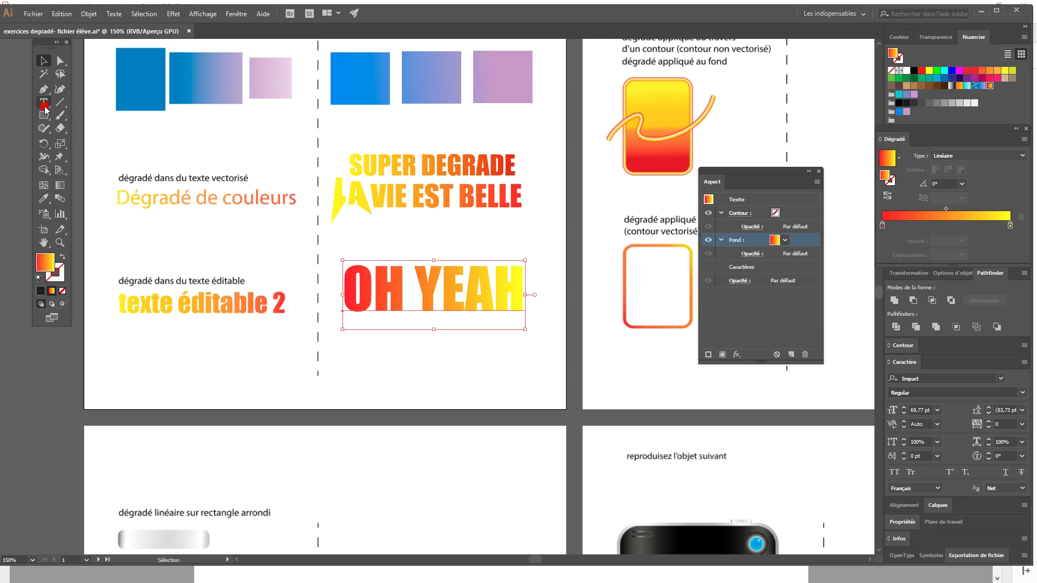
double_click(472, 287)
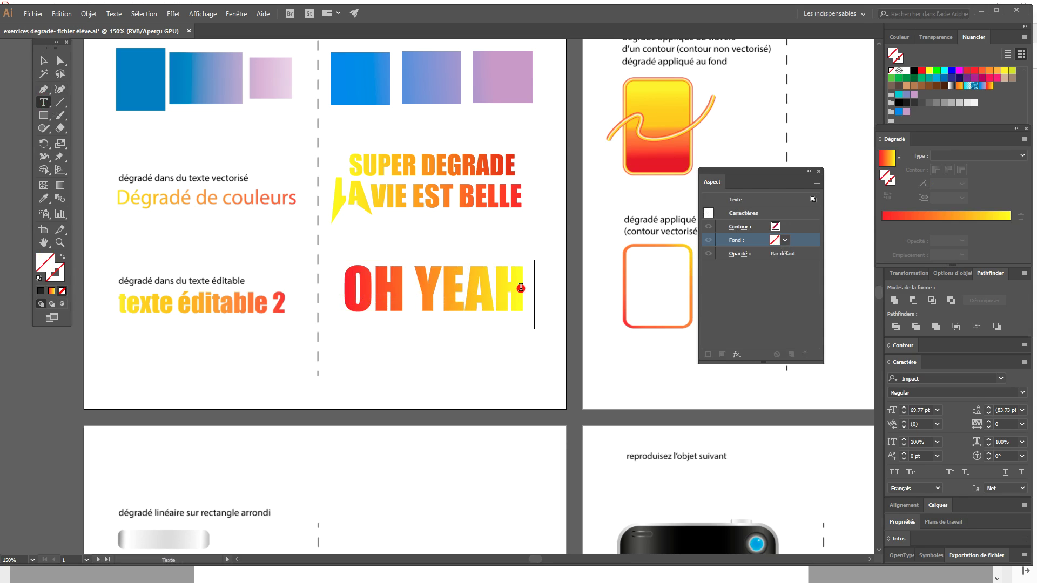
Append ' MAN' to make 'OH YEAH MAN', shrink it, and place it under LA VIE EST BELLE.
type("MAN")
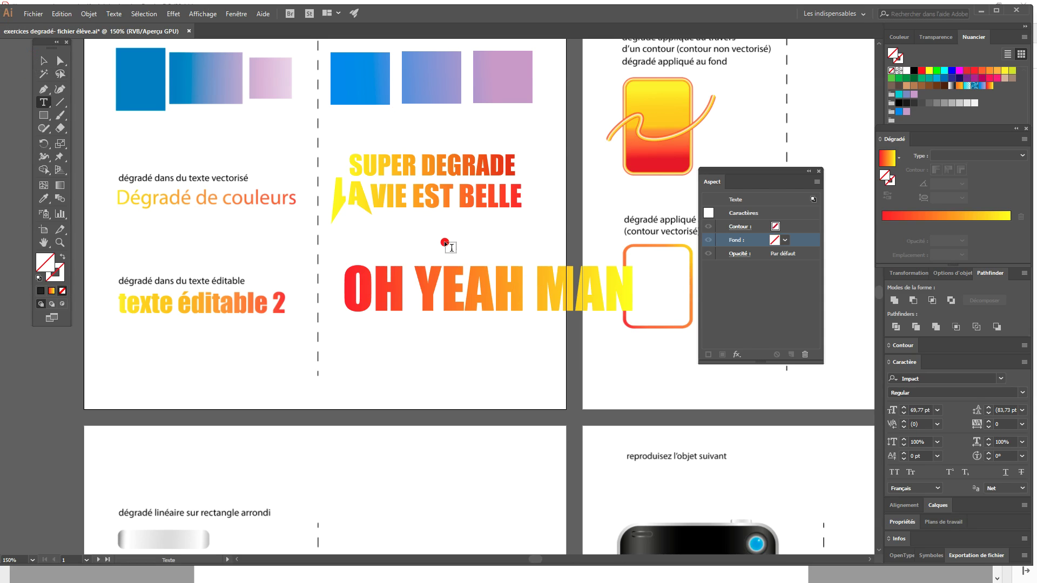
left_click(45, 58)
mouse_move(553, 289)
left_mouse_down()
mouse_move(446, 365)
mouse_move(449, 339)
left_mouse_up()
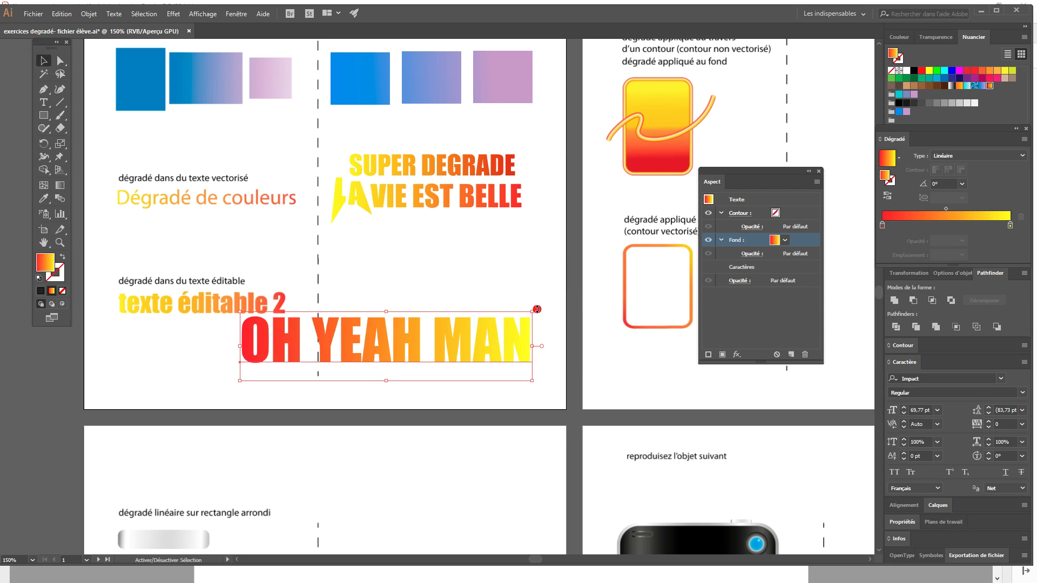
left_click_drag(536, 314, 406, 342)
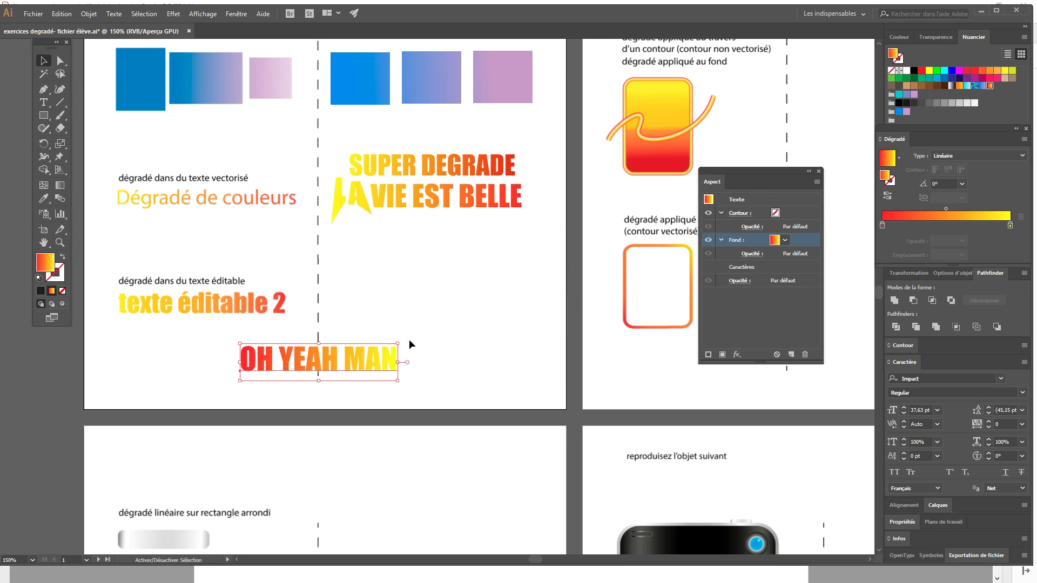
left_click(483, 296)
left_click_drag(349, 356, 480, 296)
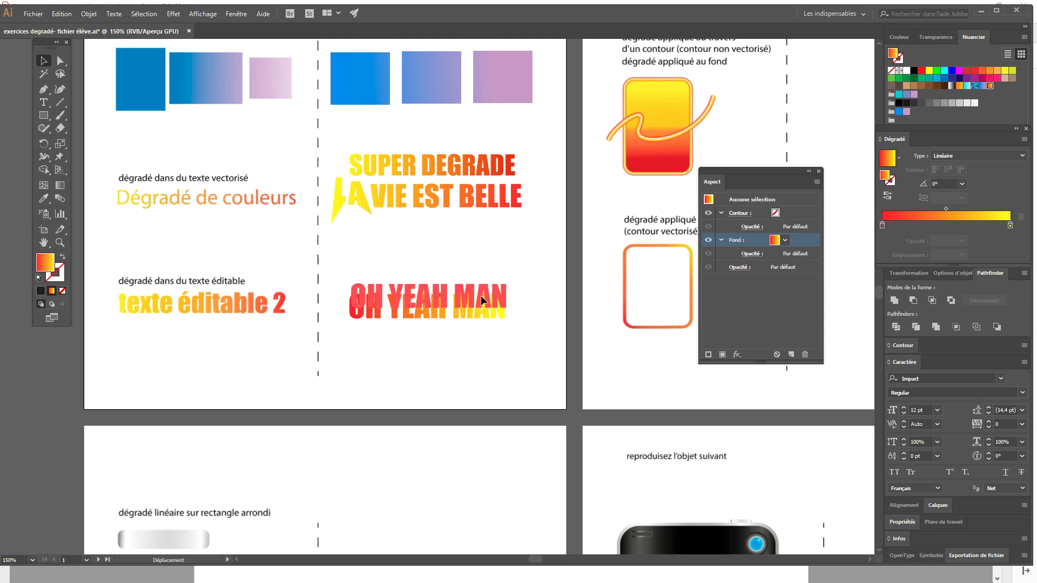
Redraw the OH YEAH MAN gradient with the Gradient tool to run yellow-left to red-right.
left_click(61, 190)
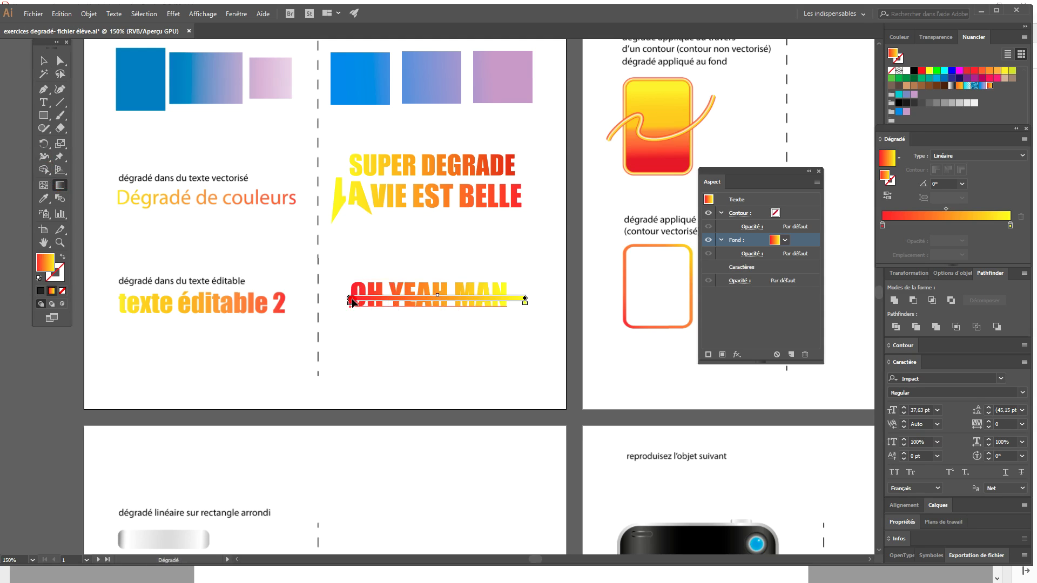
left_click_drag(348, 298, 522, 298)
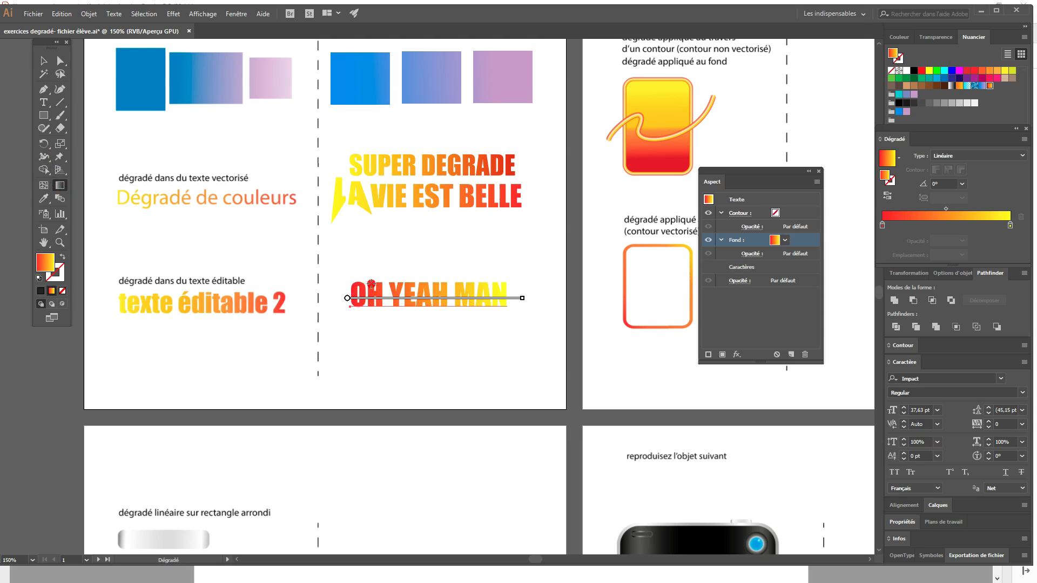
mouse_move(498, 285)
left_mouse_down()
mouse_move(368, 294)
mouse_move(356, 307)
left_mouse_up()
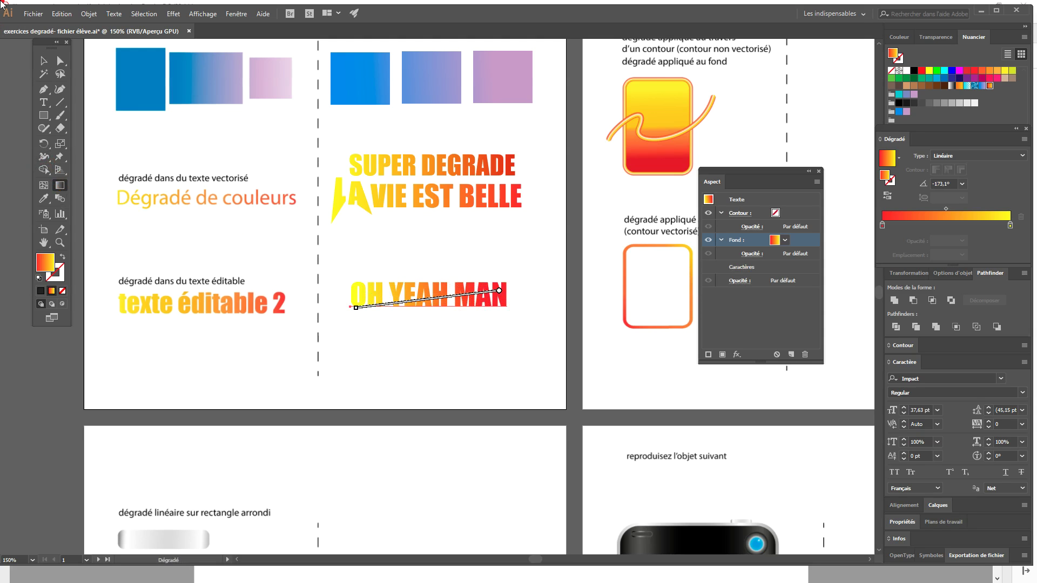
left_click(46, 61)
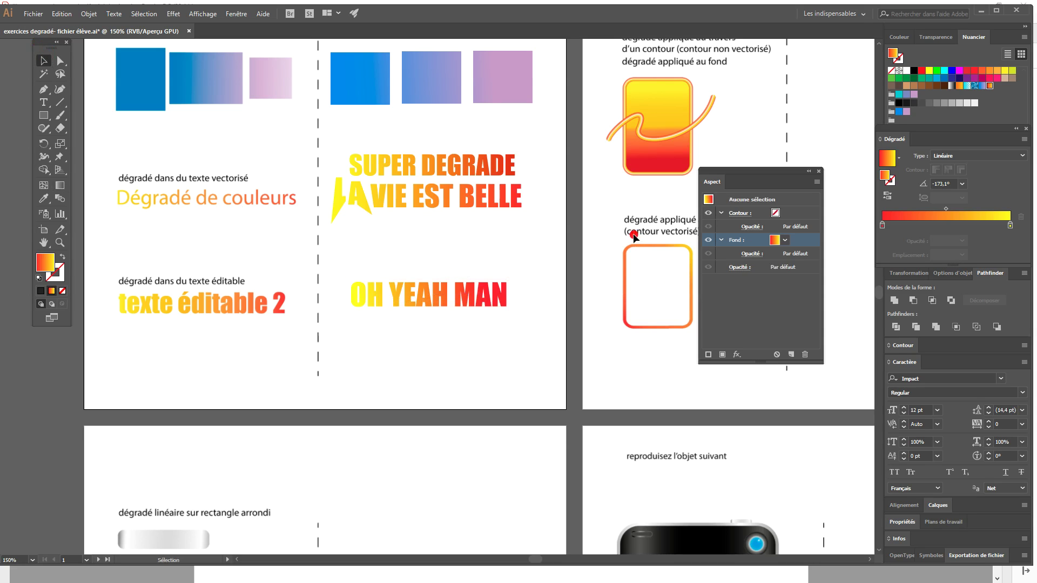
left_click(431, 305)
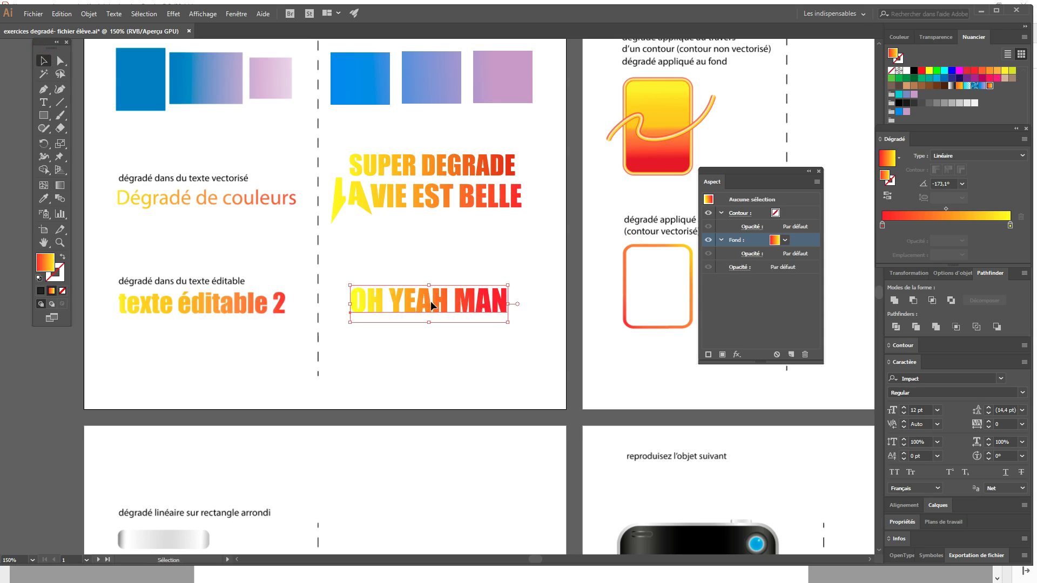
left_click_drag(743, 171, 748, 120)
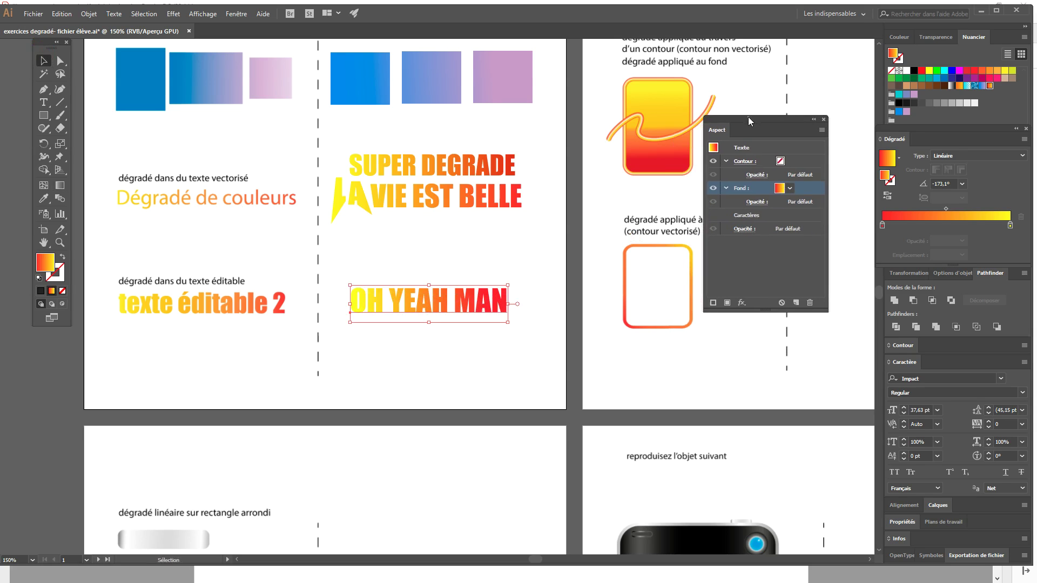